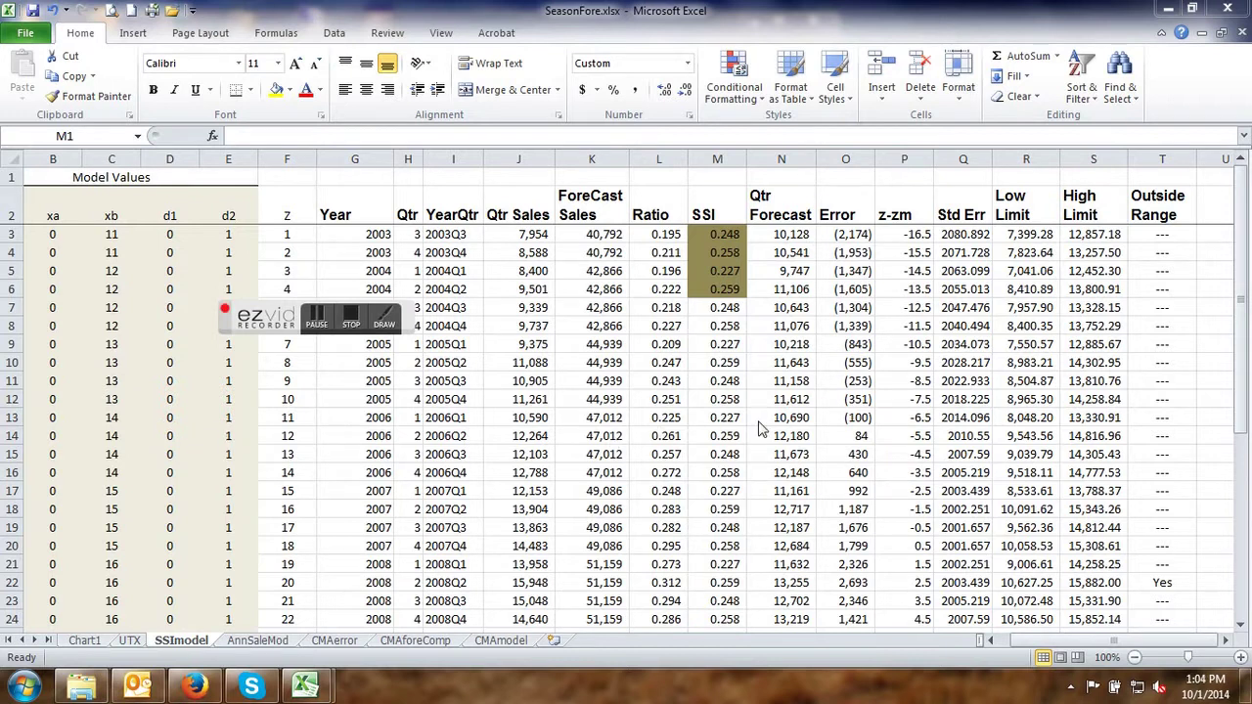
Create a copy of the SSImodel sheet in the same workbook, placed before Chart1.
click(192, 645)
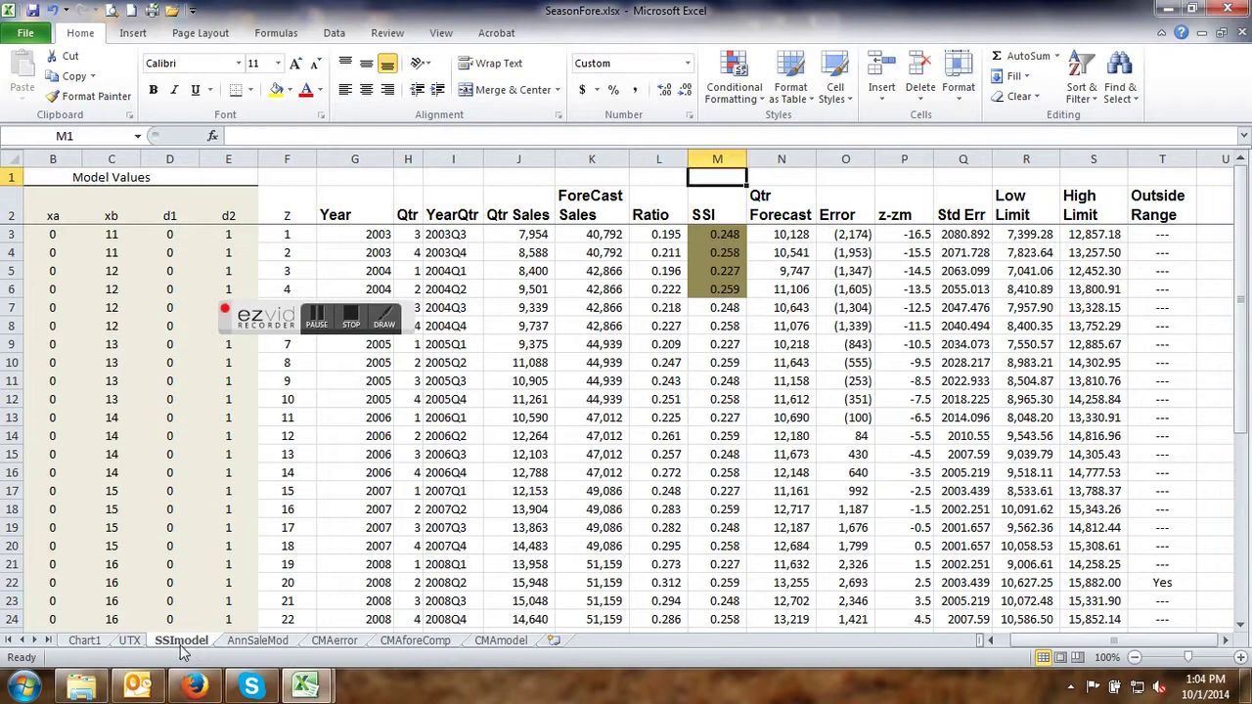
right_click(183, 651)
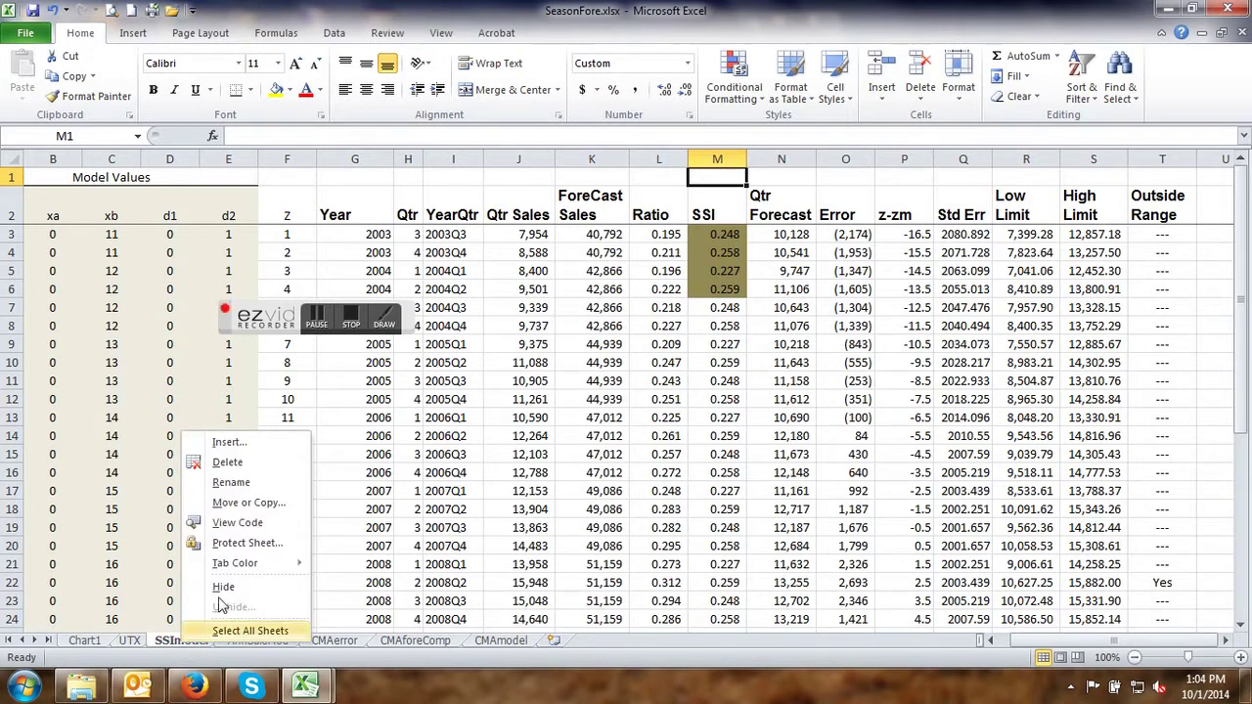
click(249, 501)
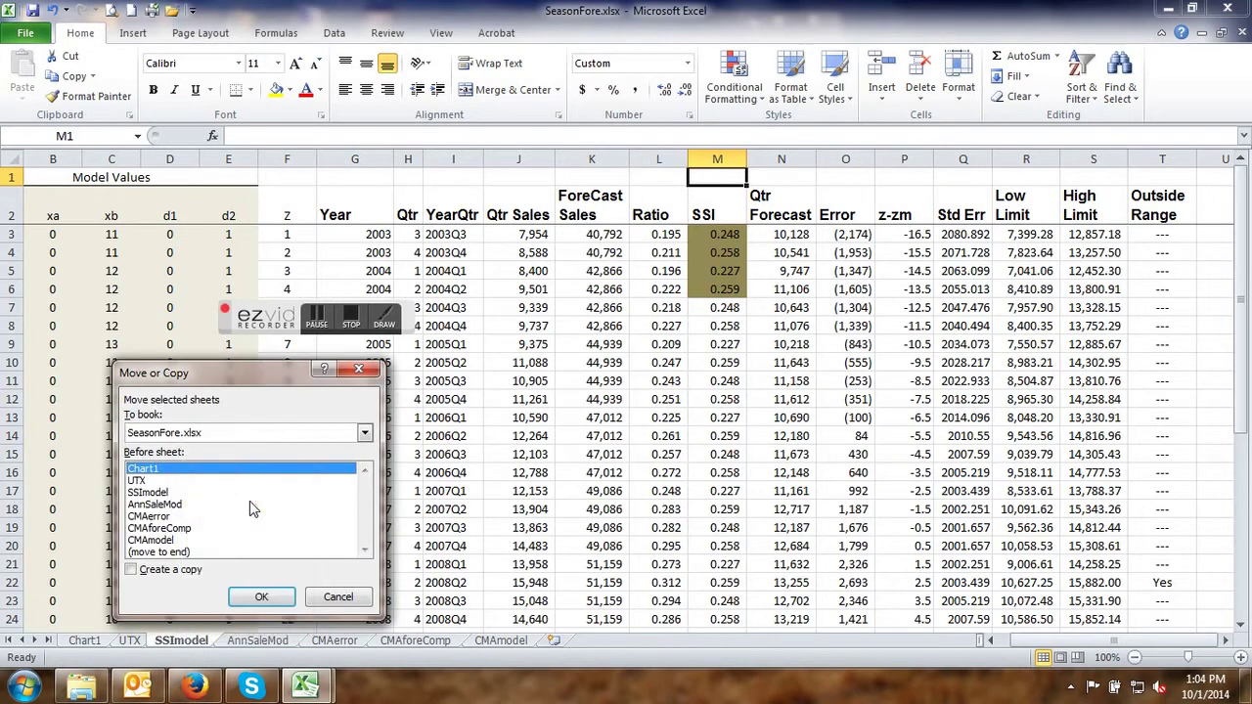
click(138, 575)
click(262, 598)
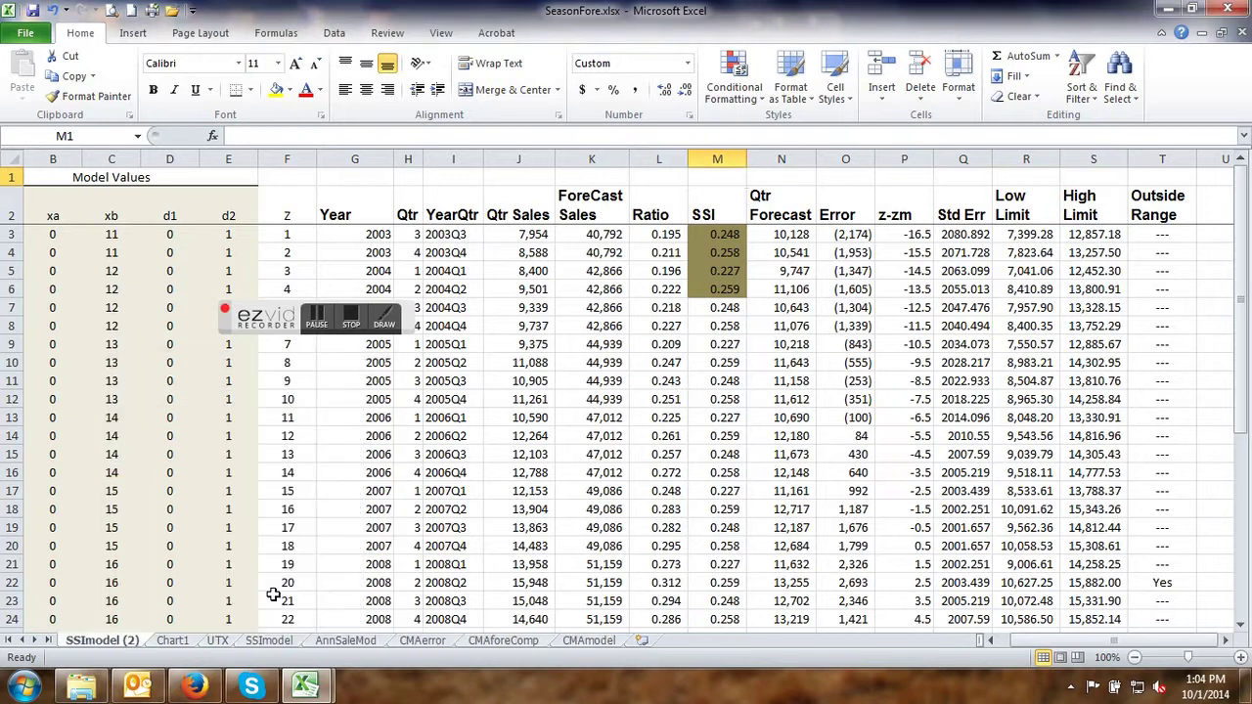
Switch to the CMAmodel sheet and show the first rows of its data.
click(505, 641)
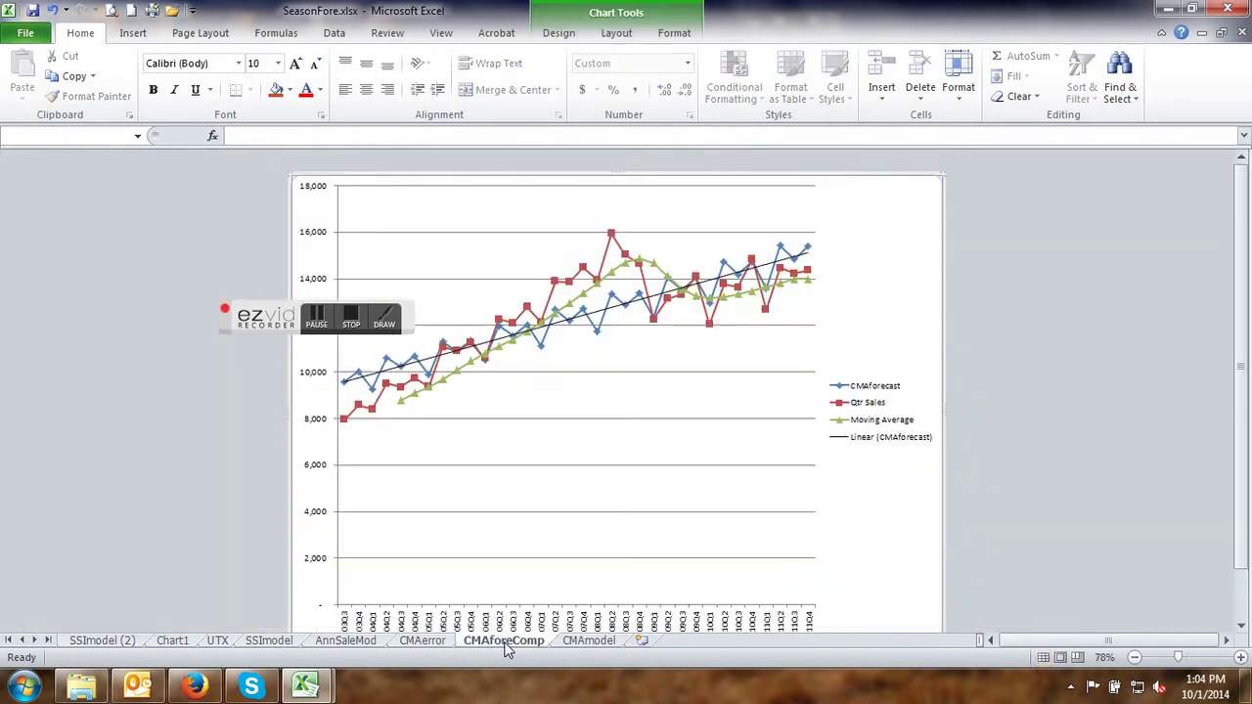
click(585, 641)
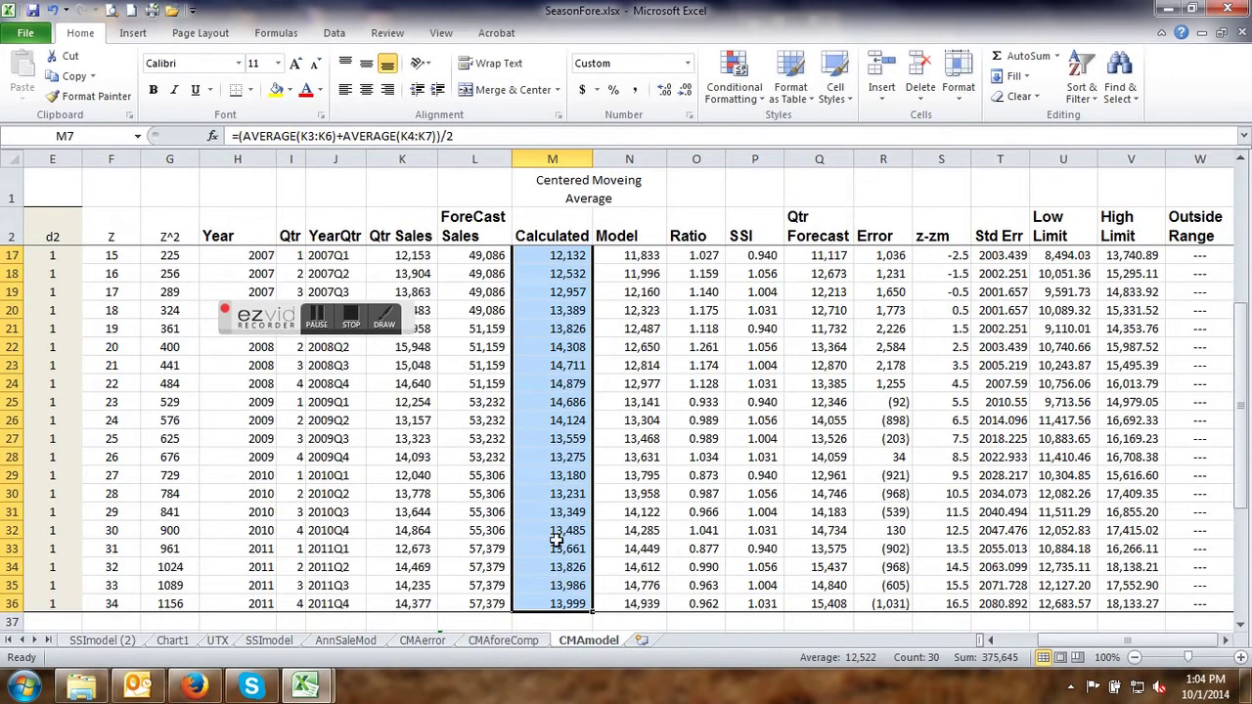
scroll(564, 450, up, 5)
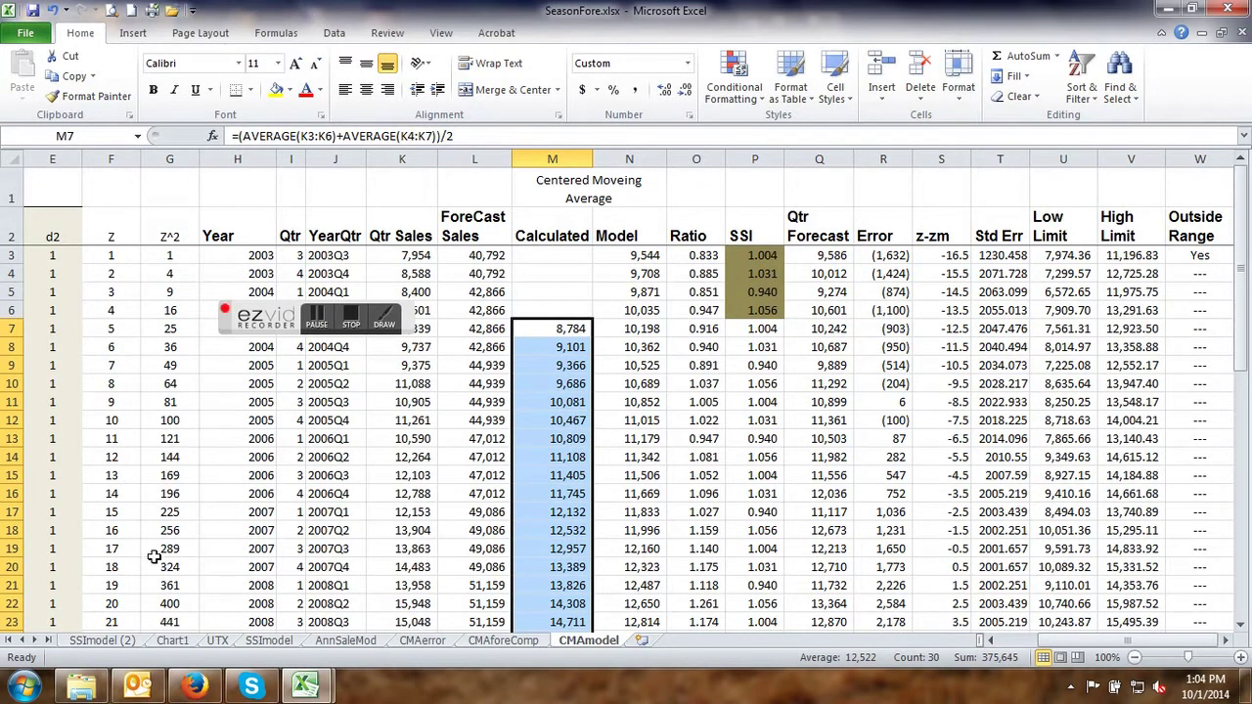
Insert a blank column before the Z^2 column and delete it again.
click(171, 158)
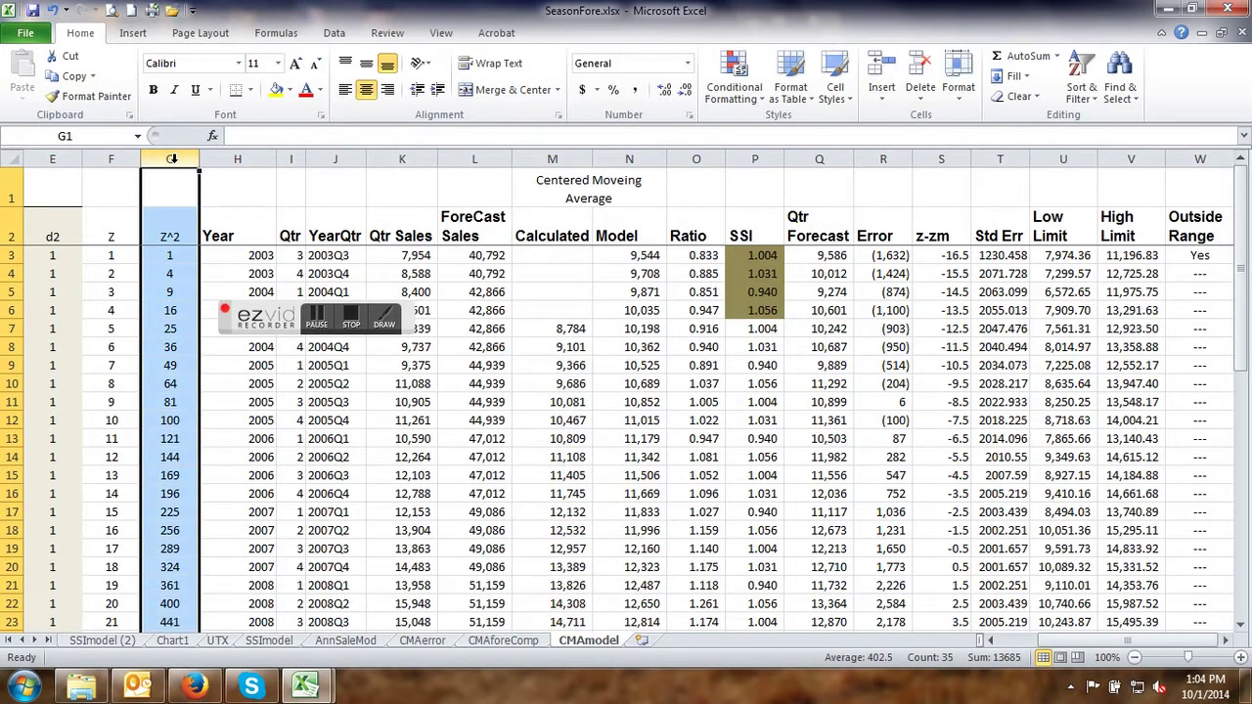
right_click(172, 158)
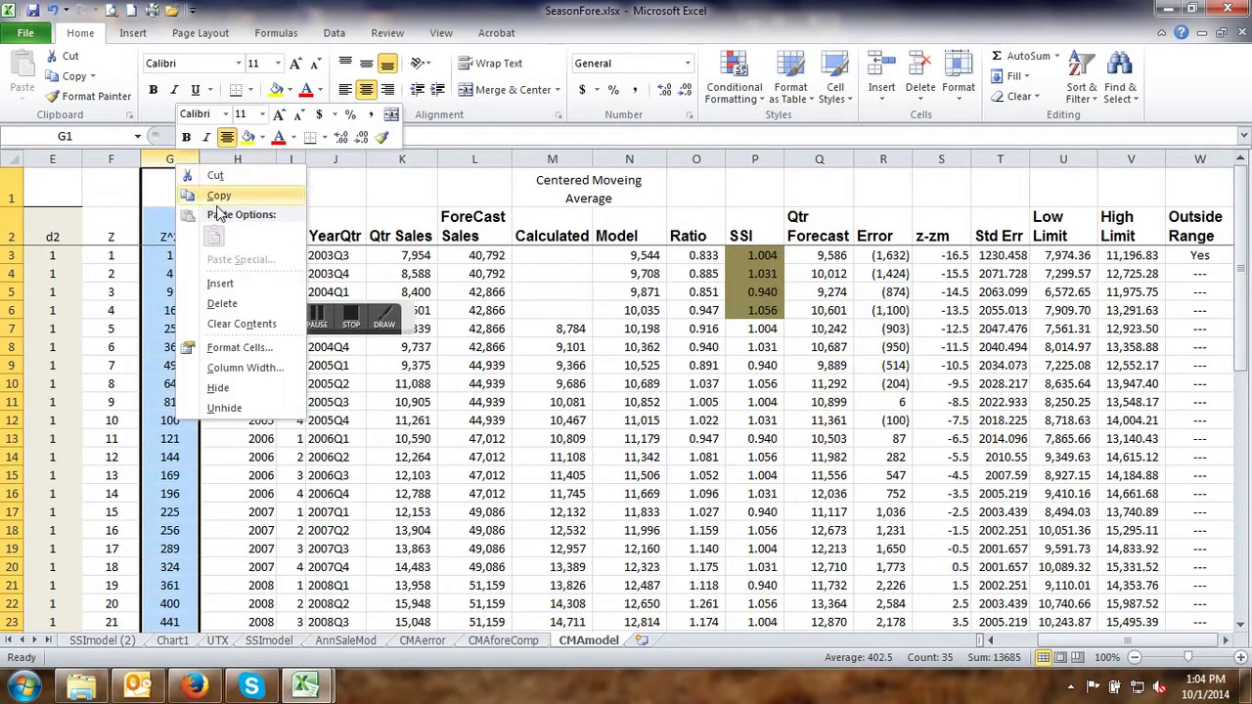
click(220, 283)
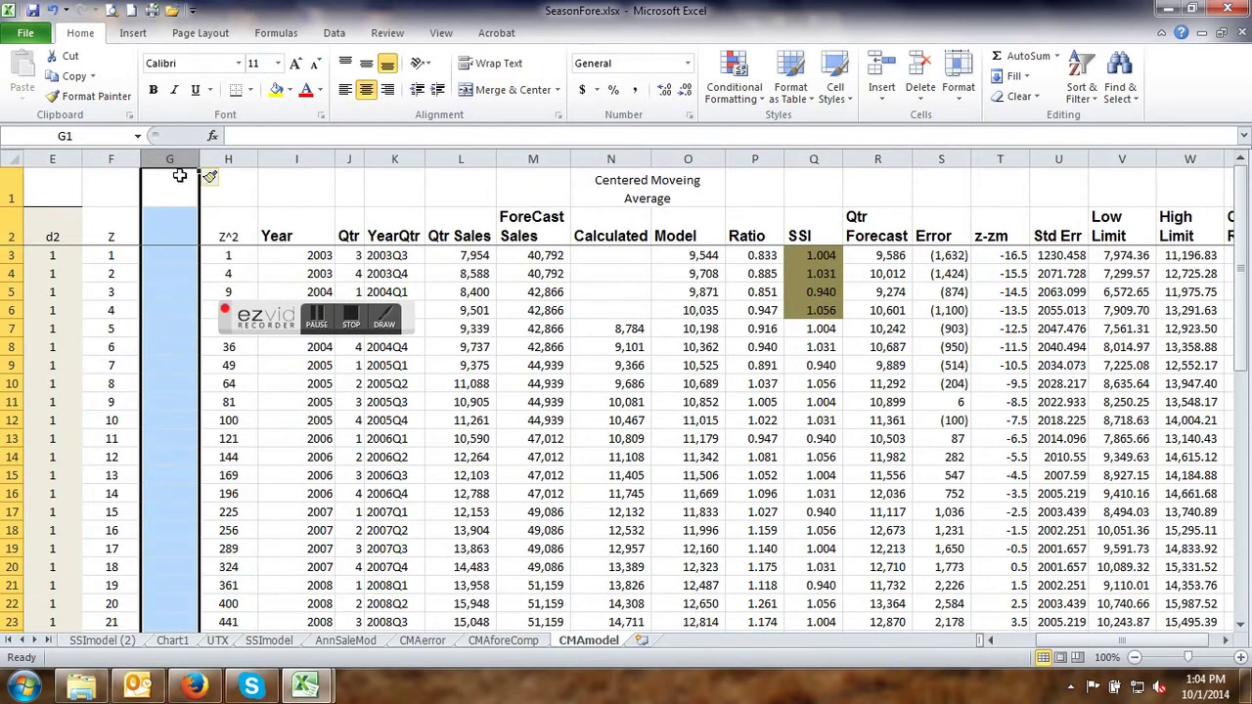
right_click(177, 160)
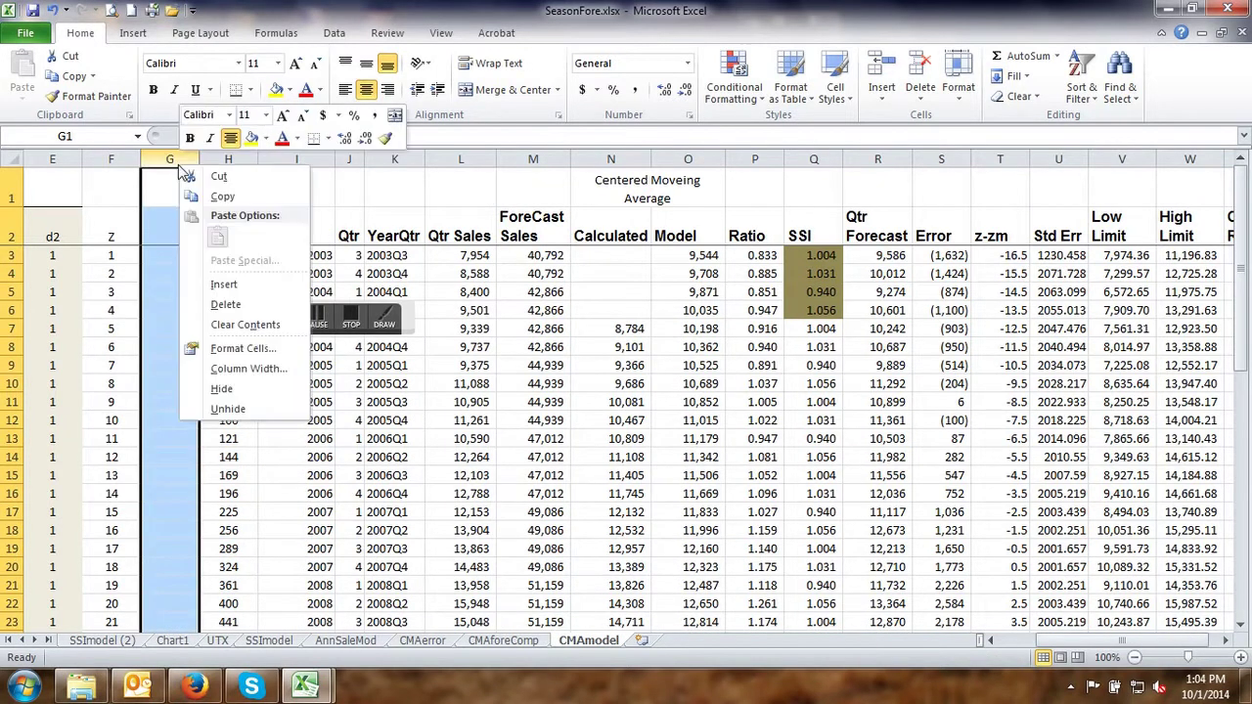
click(221, 305)
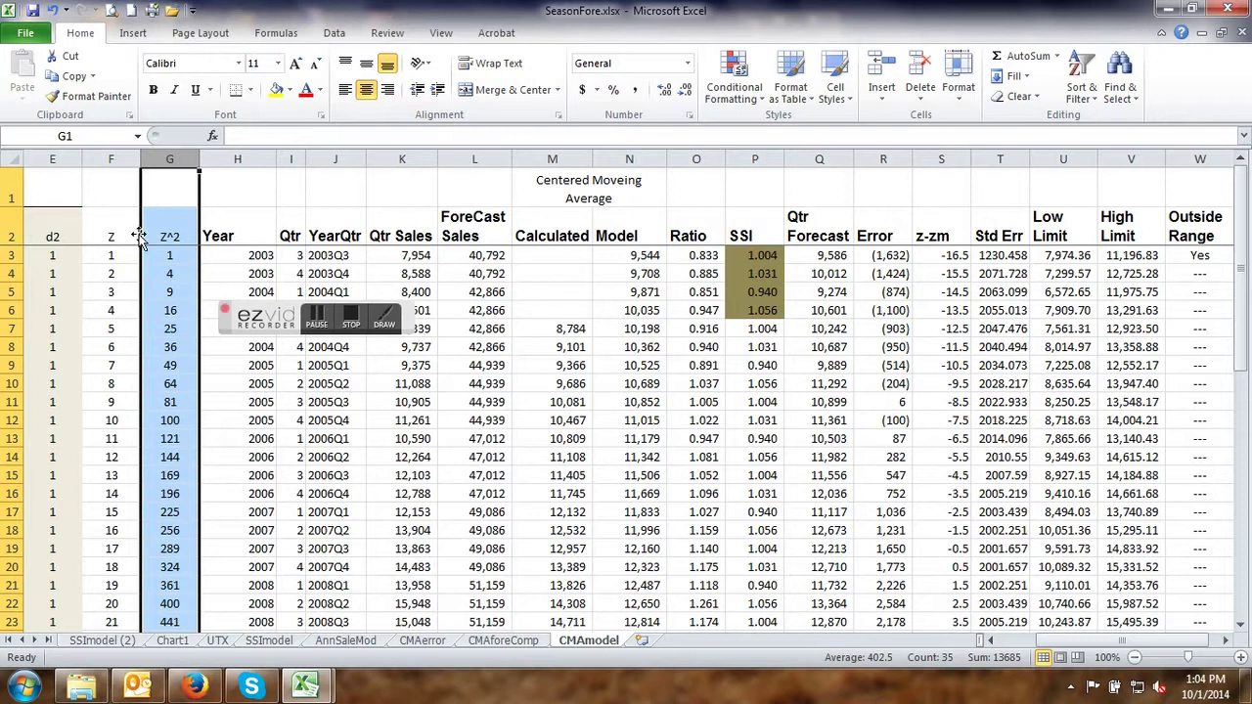
Examine the formulas that square Z in the Z^2 column.
click(172, 255)
click(170, 419)
click(170, 457)
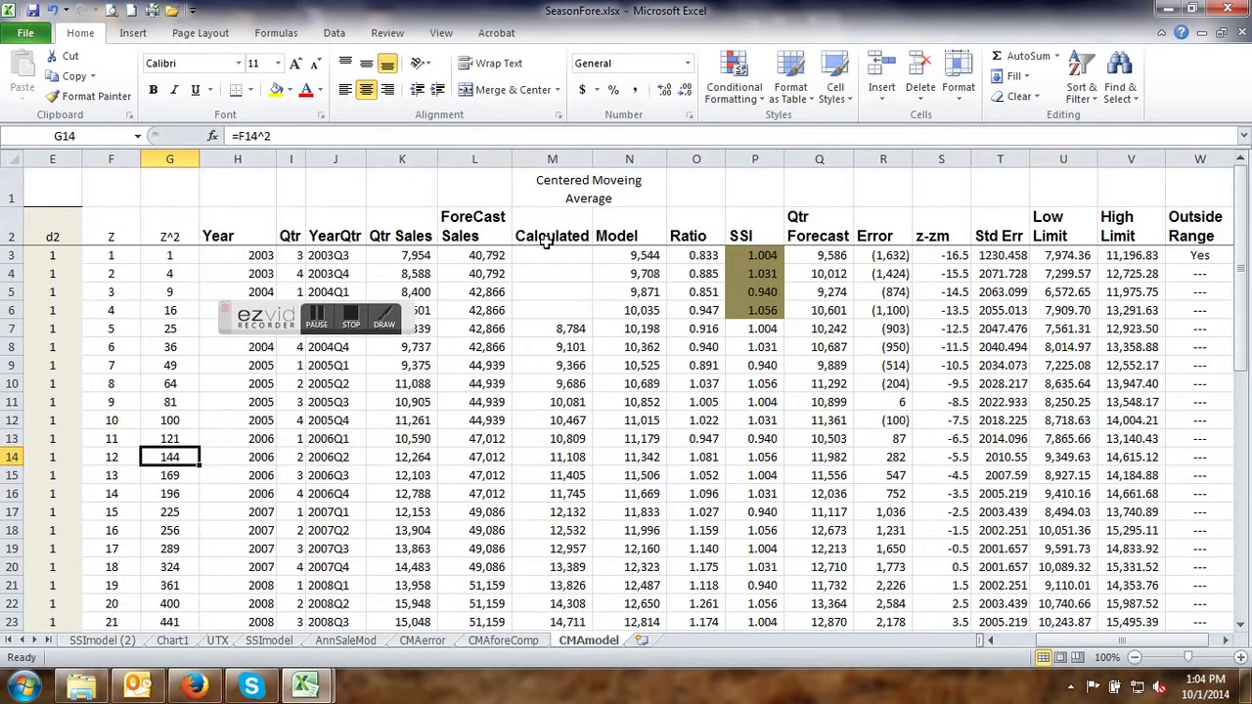
Examine the centered moving average formulas in the first and last filled cells of the Calculated column, M7 and M36.
drag(265, 322, 101, 361)
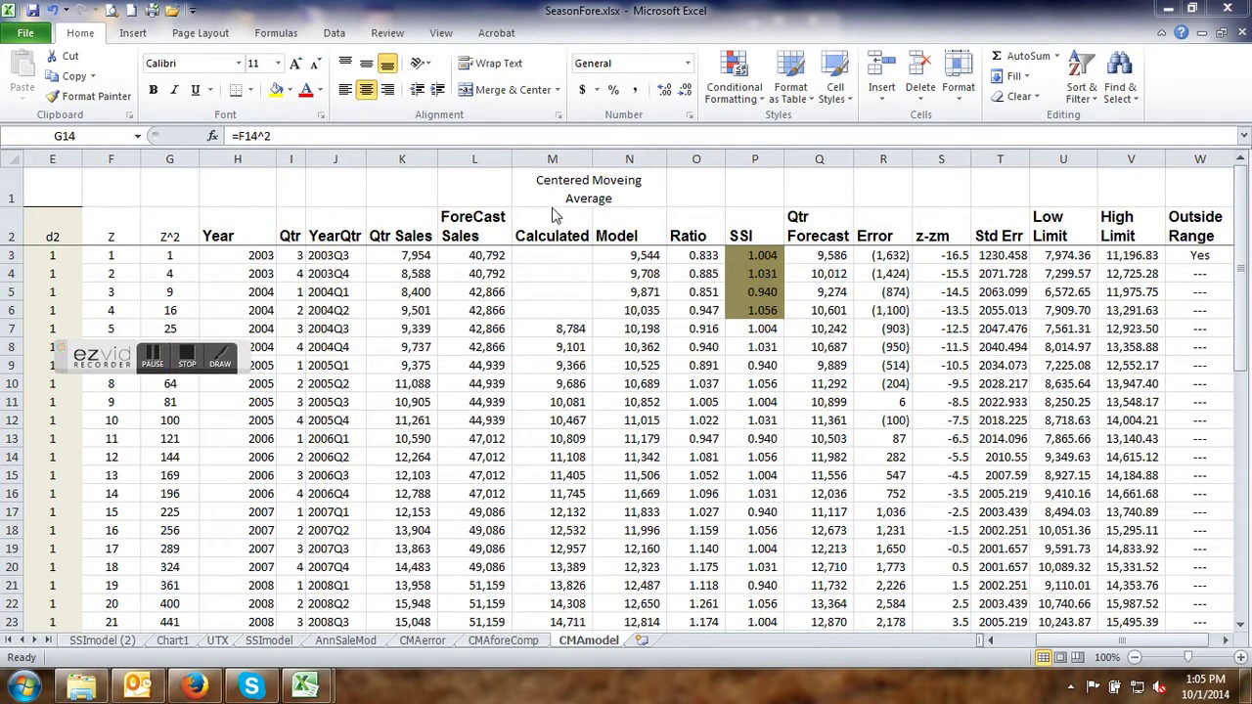
click(561, 330)
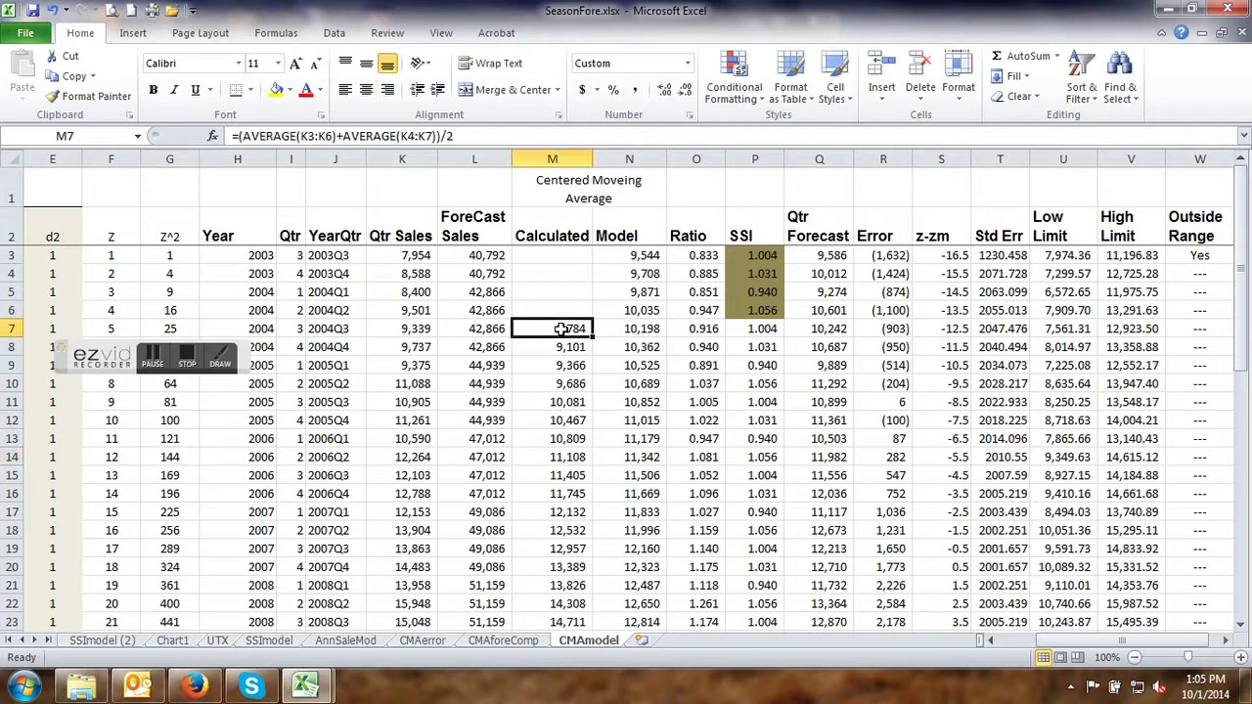
double_click(562, 330)
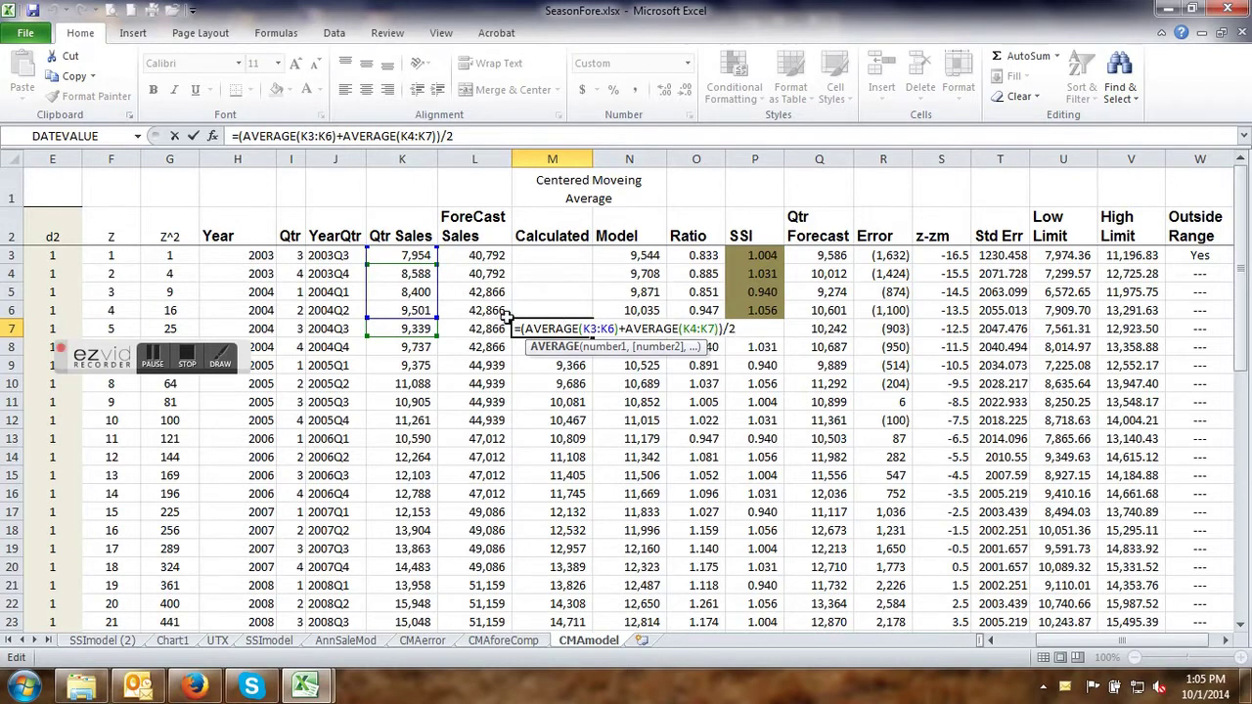
key(Return)
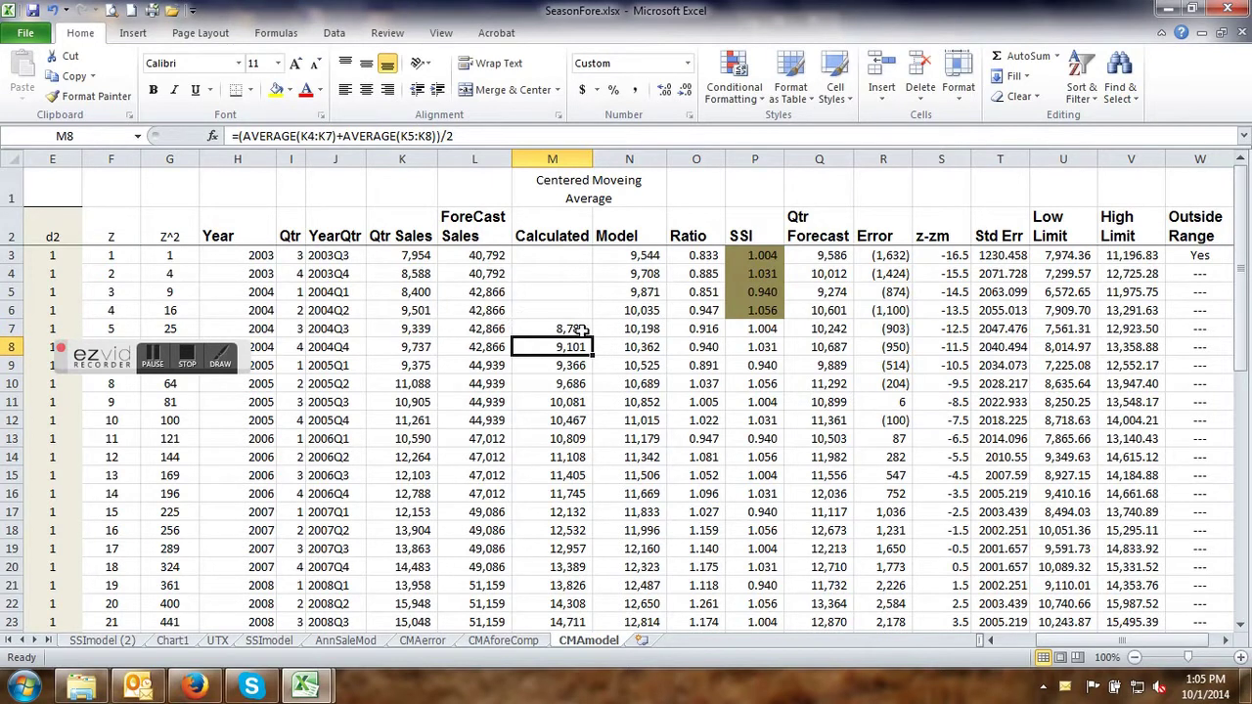
scroll(601, 448, down, 1)
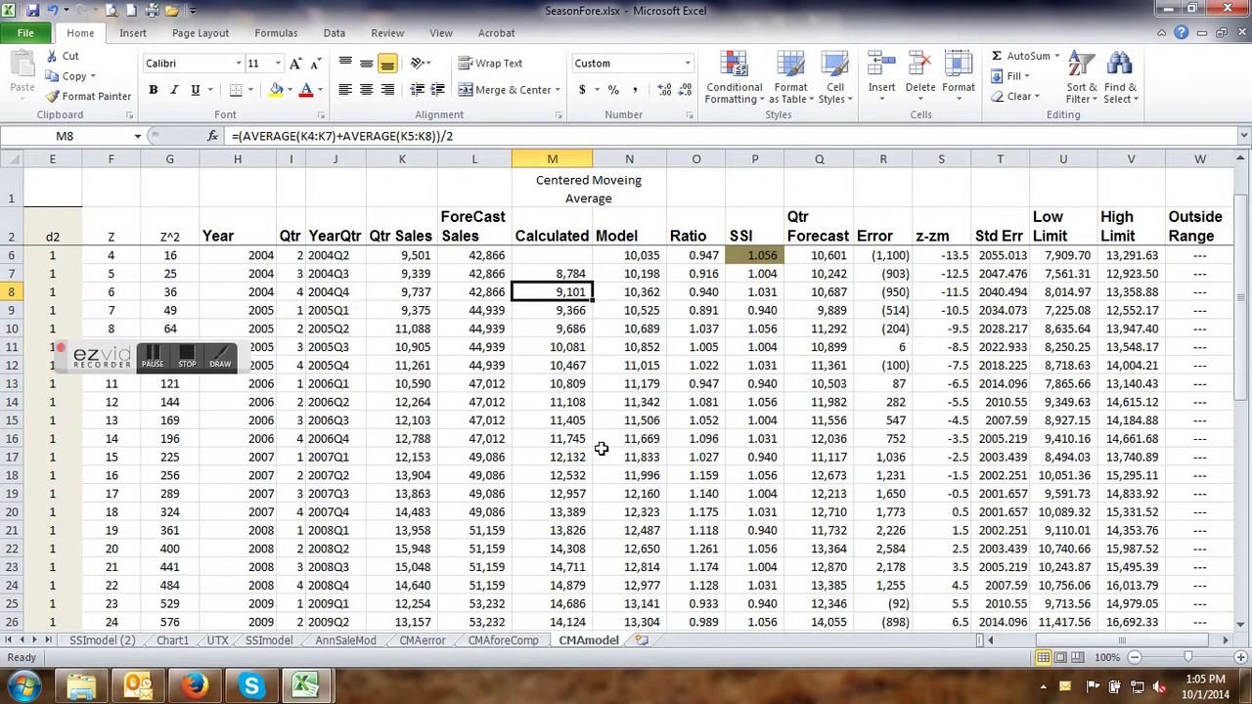
scroll(600, 448, down, 5)
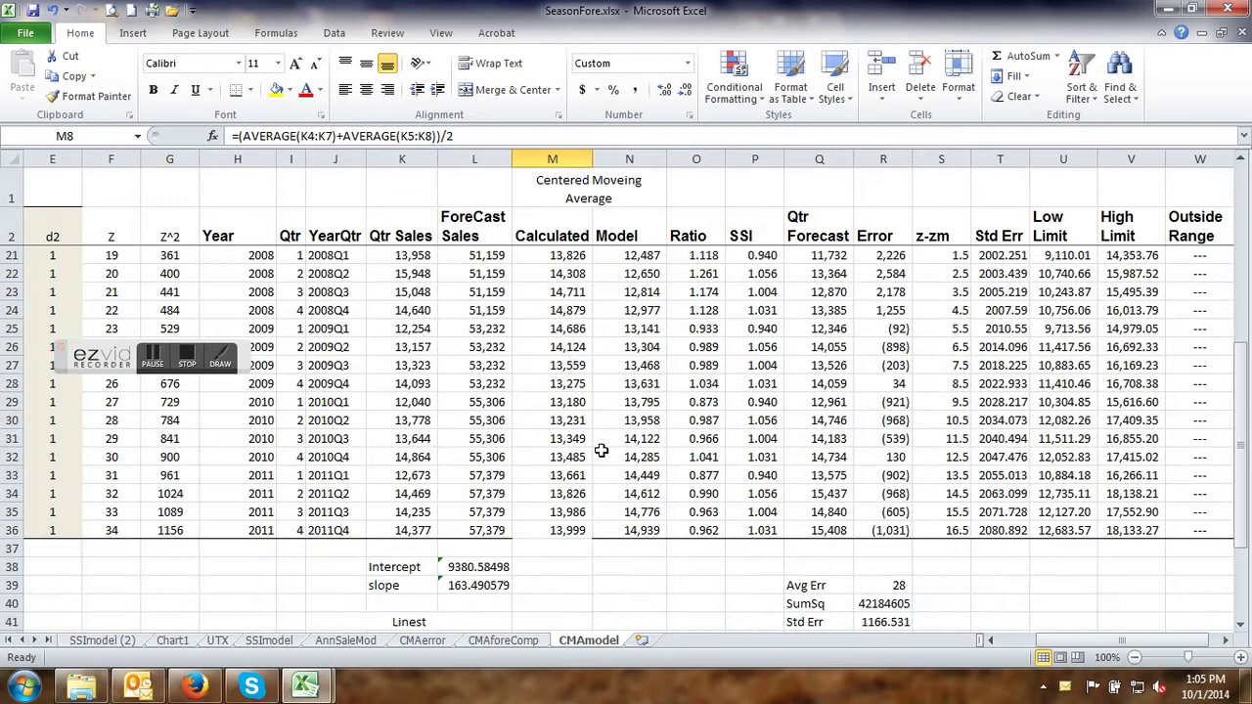
click(554, 531)
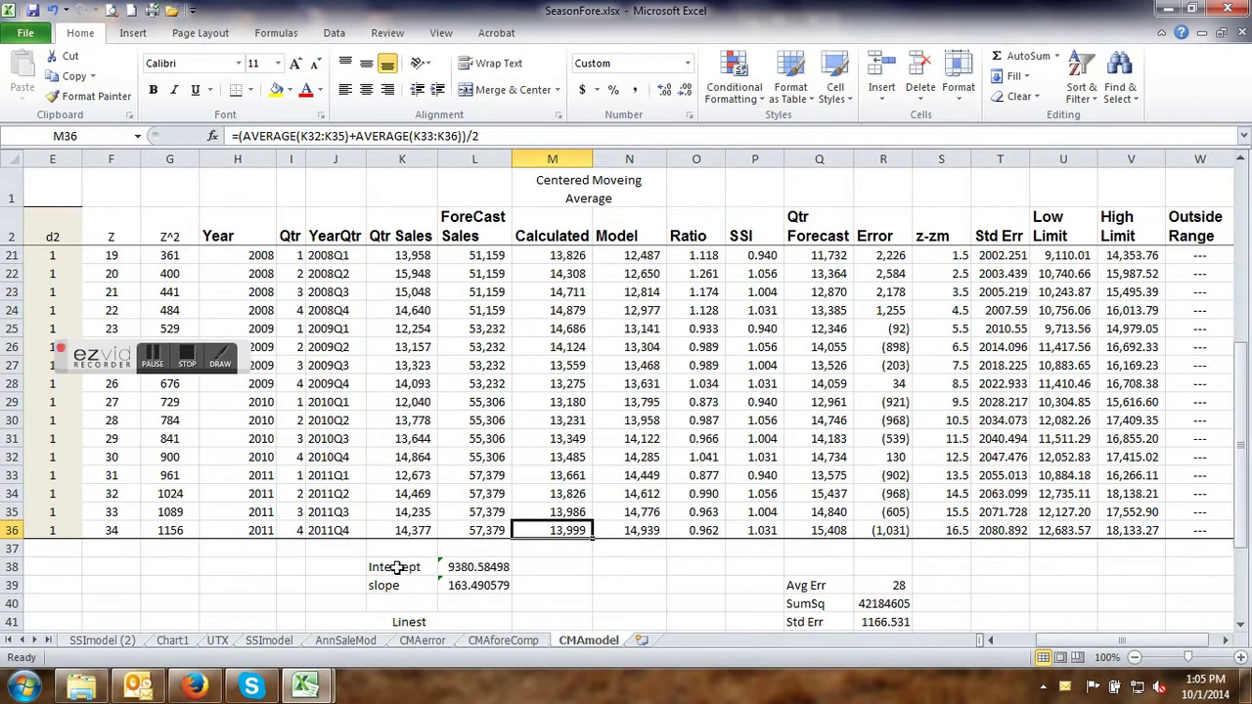
Shift both ranges of the intercept formula in L38 up one row to read =INTERCEPT(M7:M35,F7:F35).
click(476, 567)
double_click(480, 568)
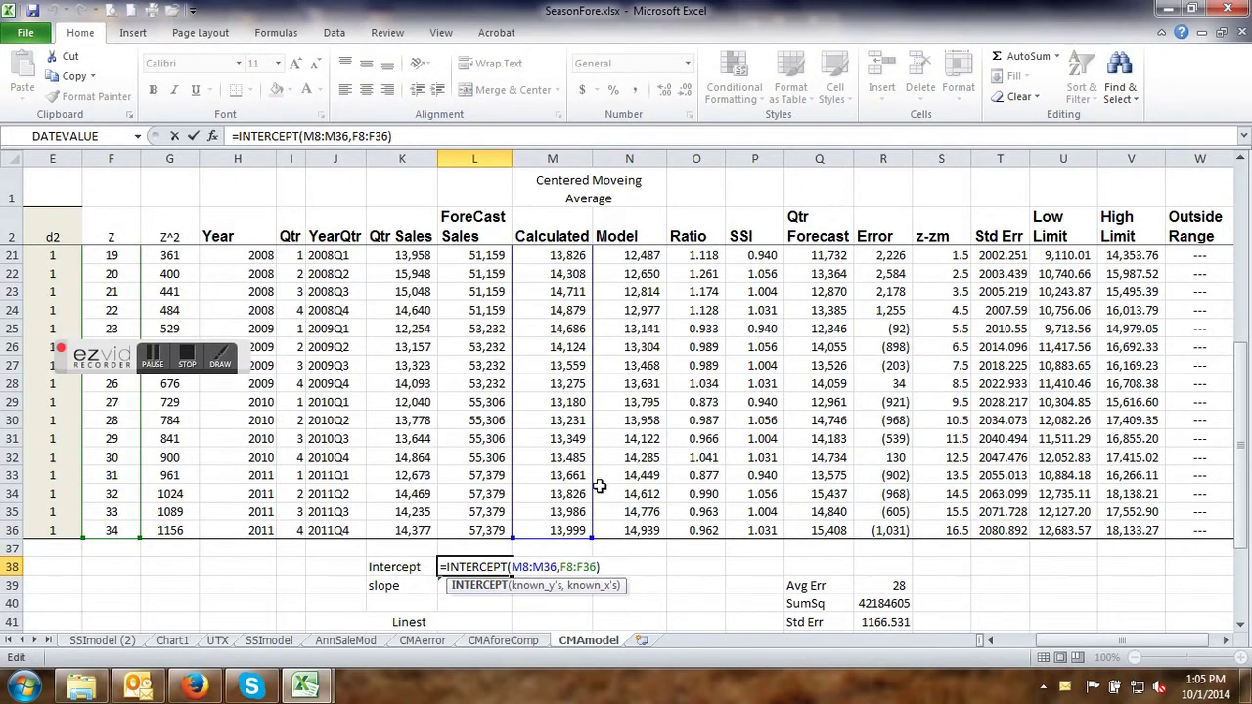
scroll(597, 450, up, 6)
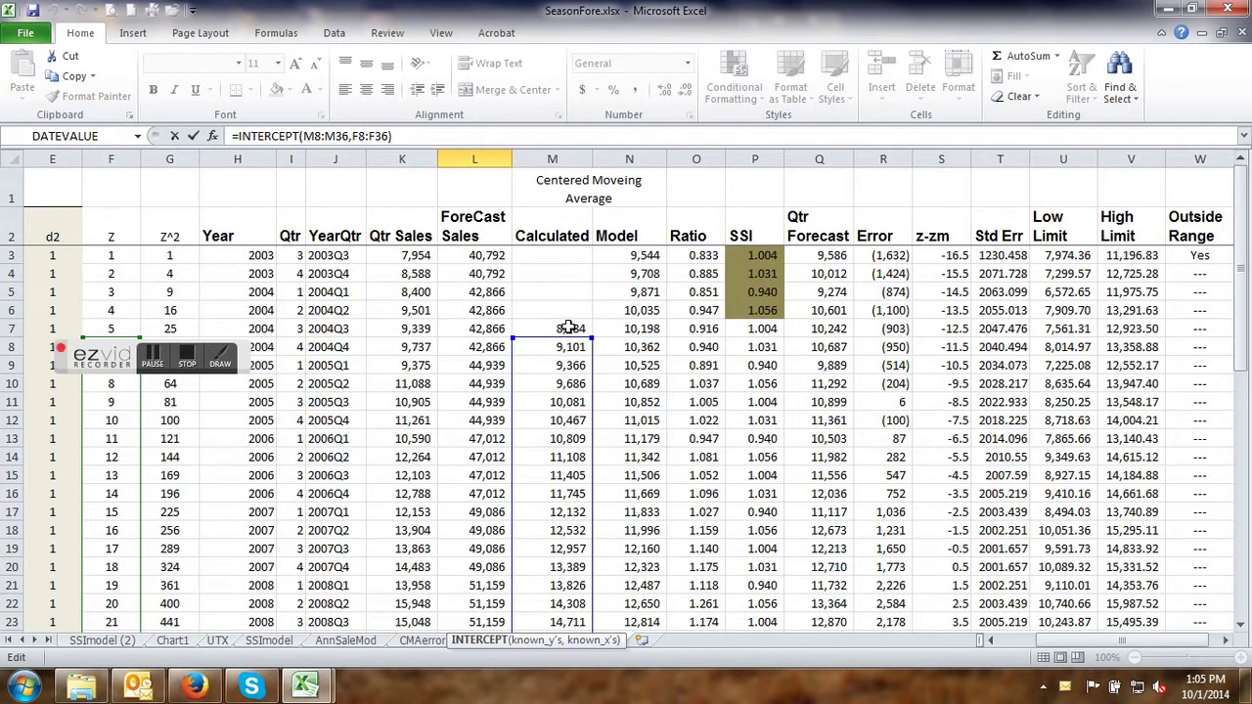
drag(546, 340, 548, 325)
drag(125, 338, 124, 336)
drag(124, 337, 127, 325)
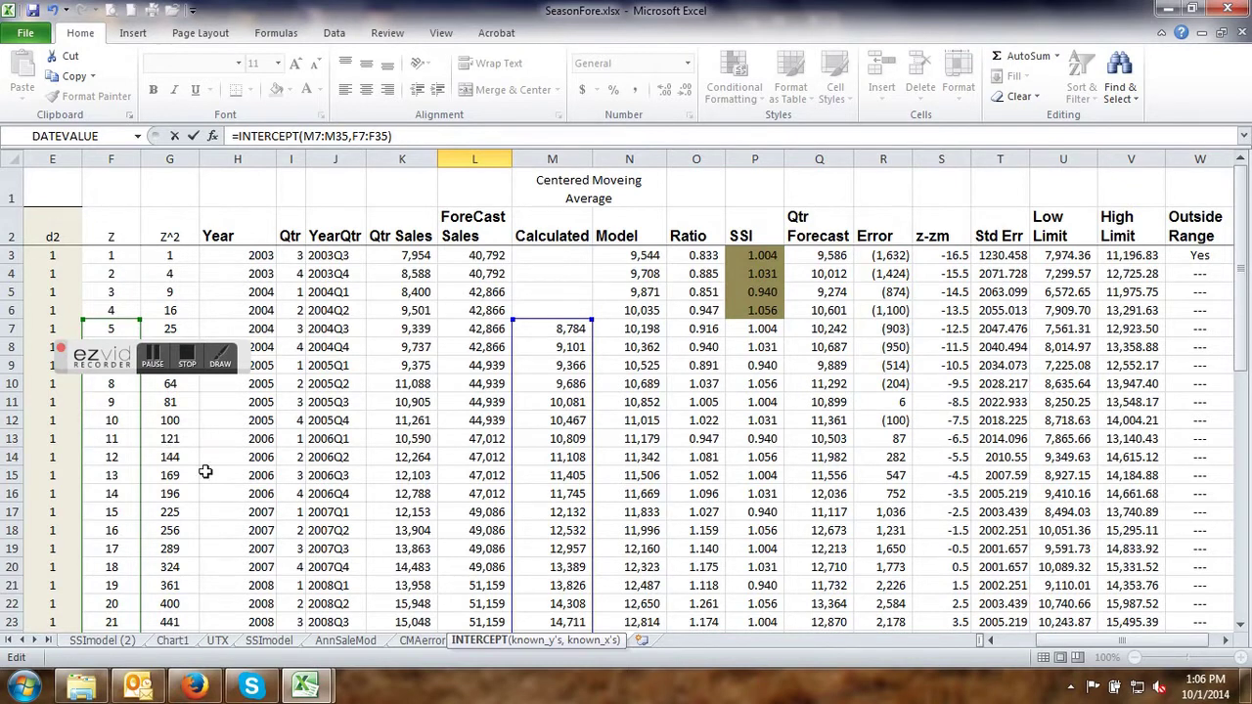
scroll(442, 428, down, 7)
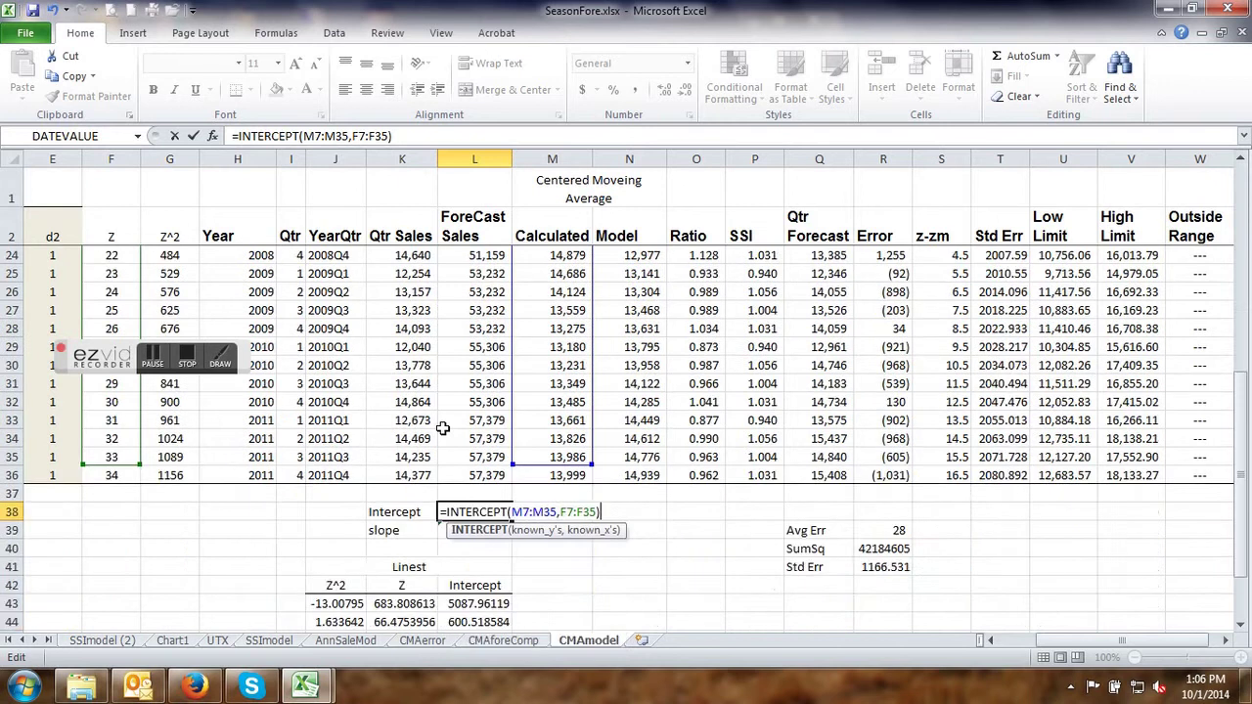
key(Return)
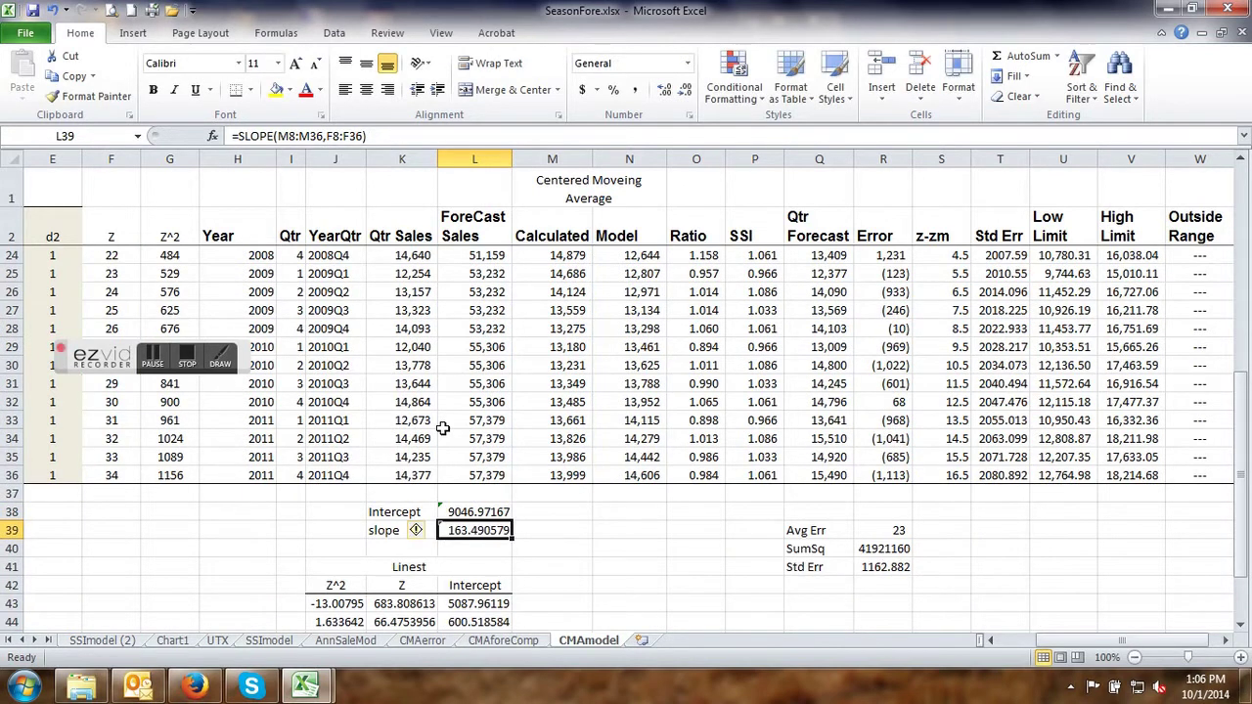
Shift both ranges of the slope formula in L39 up one row to read =SLOPE(M7:M35,F7:F35), and review both regression formulas.
double_click(476, 530)
scroll(434, 530, up, 1)
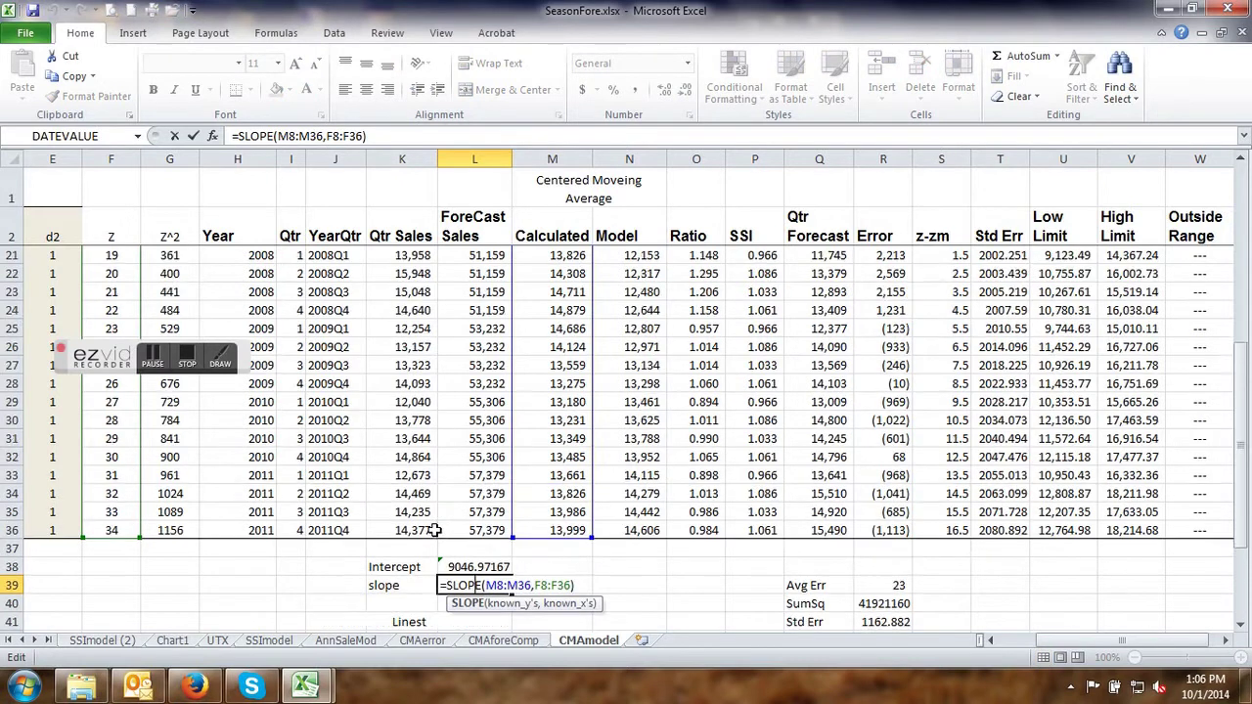
scroll(434, 530, up, 6)
drag(553, 345, 553, 330)
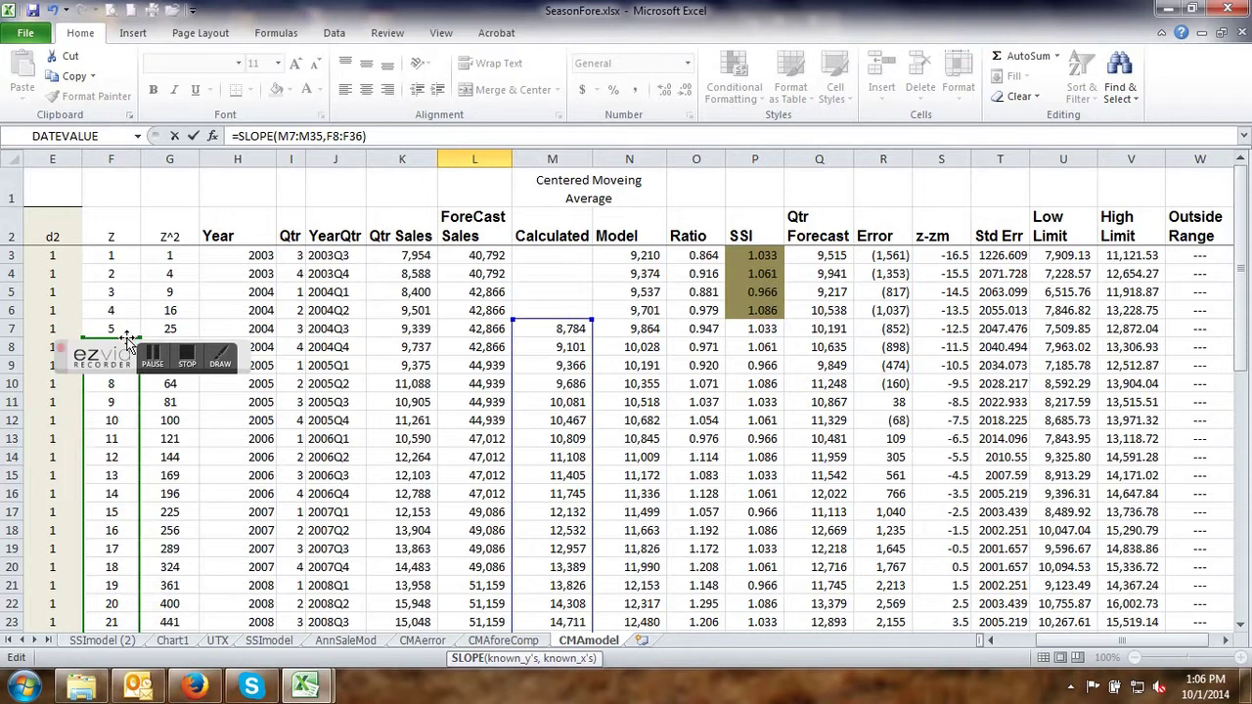
click(129, 344)
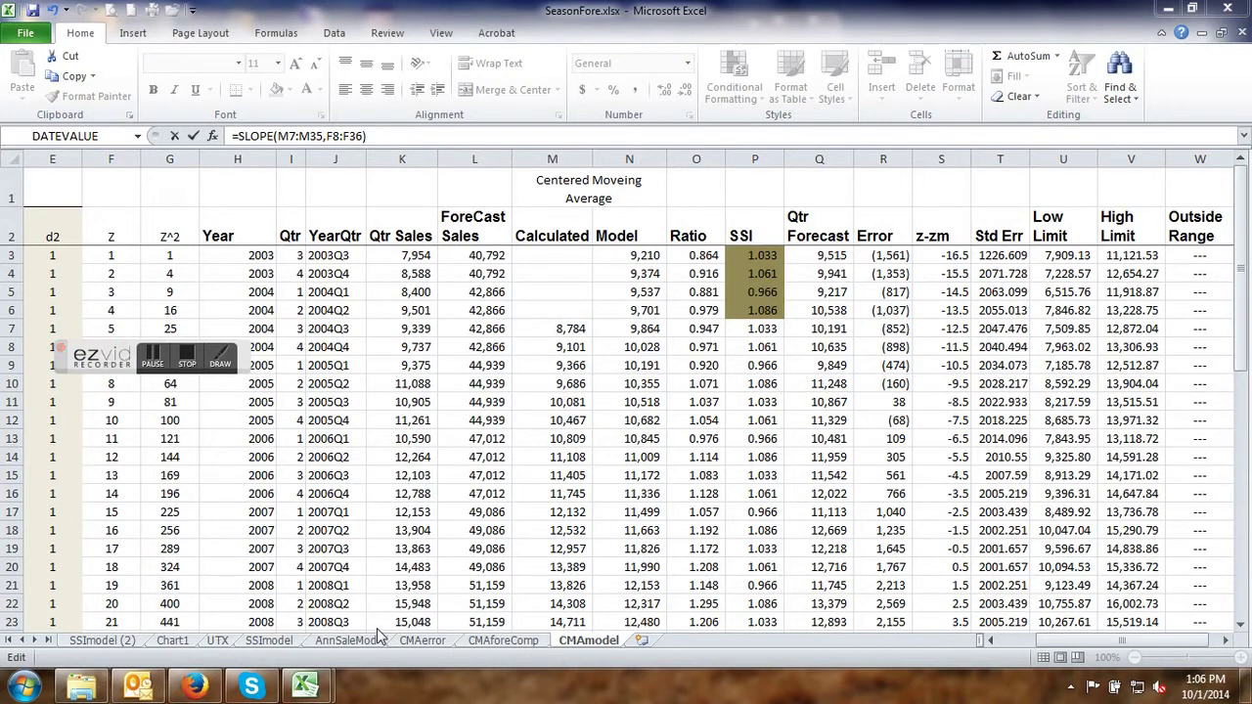
scroll(581, 464, down, 4)
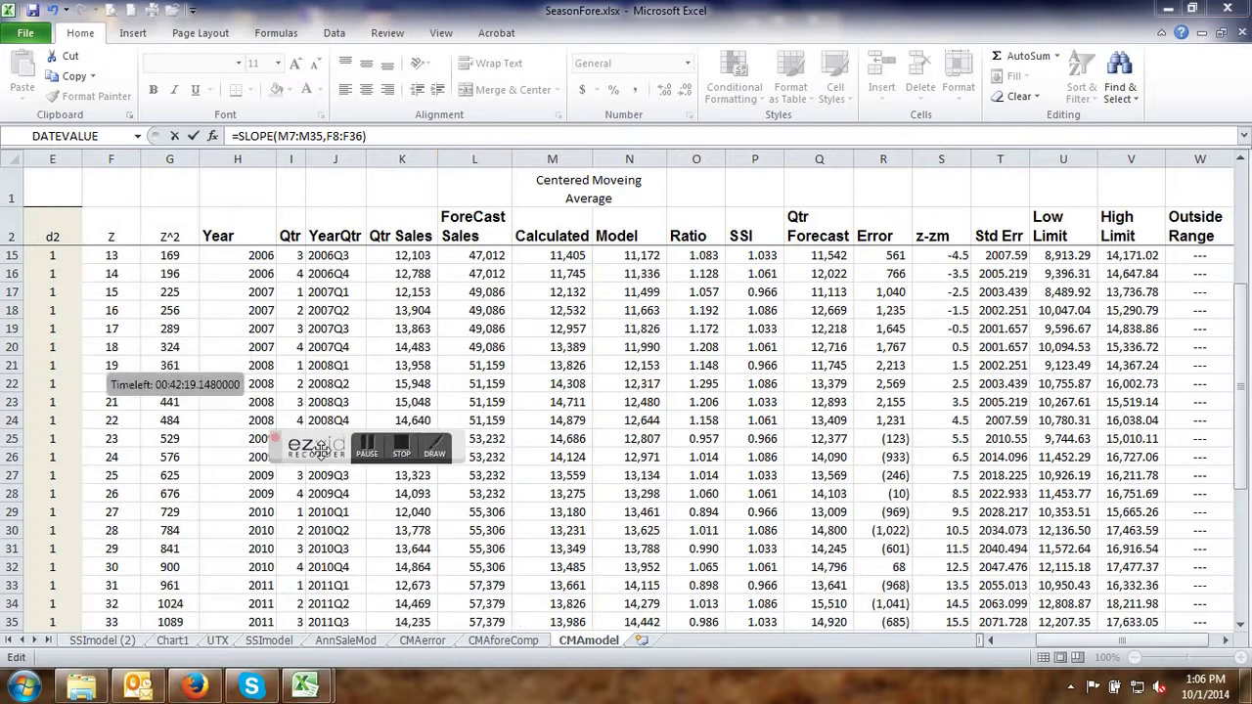
scroll(544, 524, down, 4)
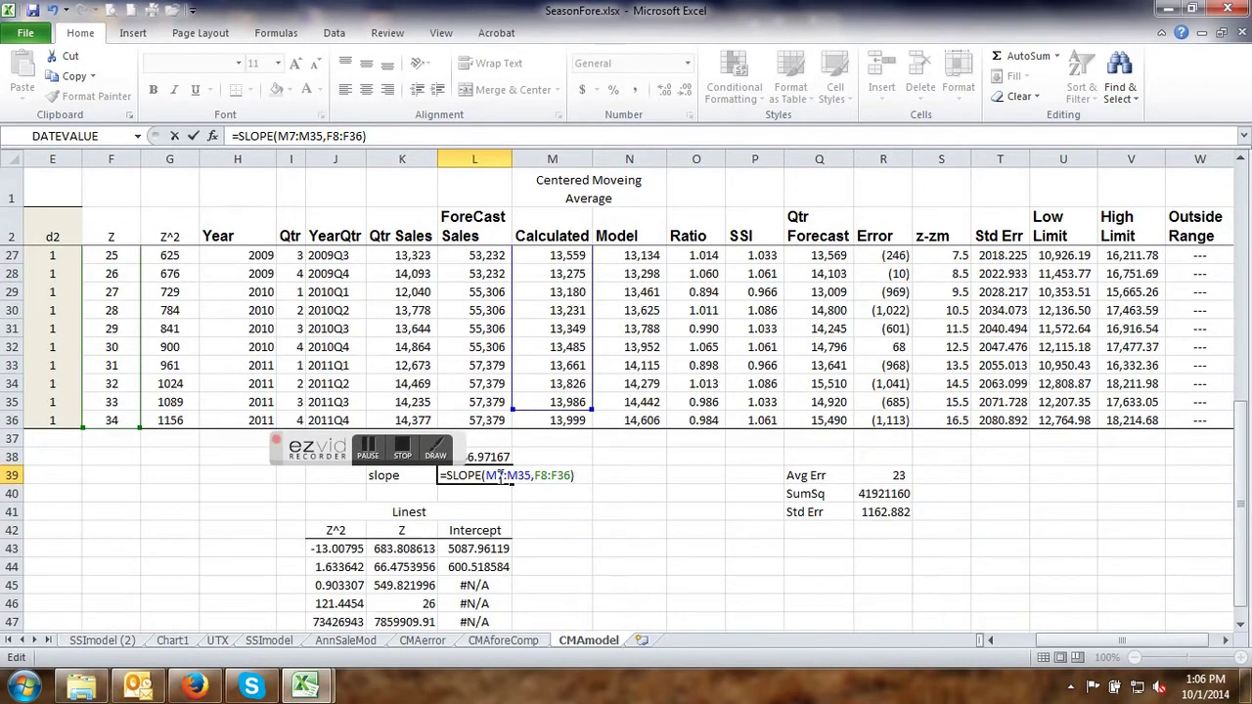
scroll(137, 447, up, 6)
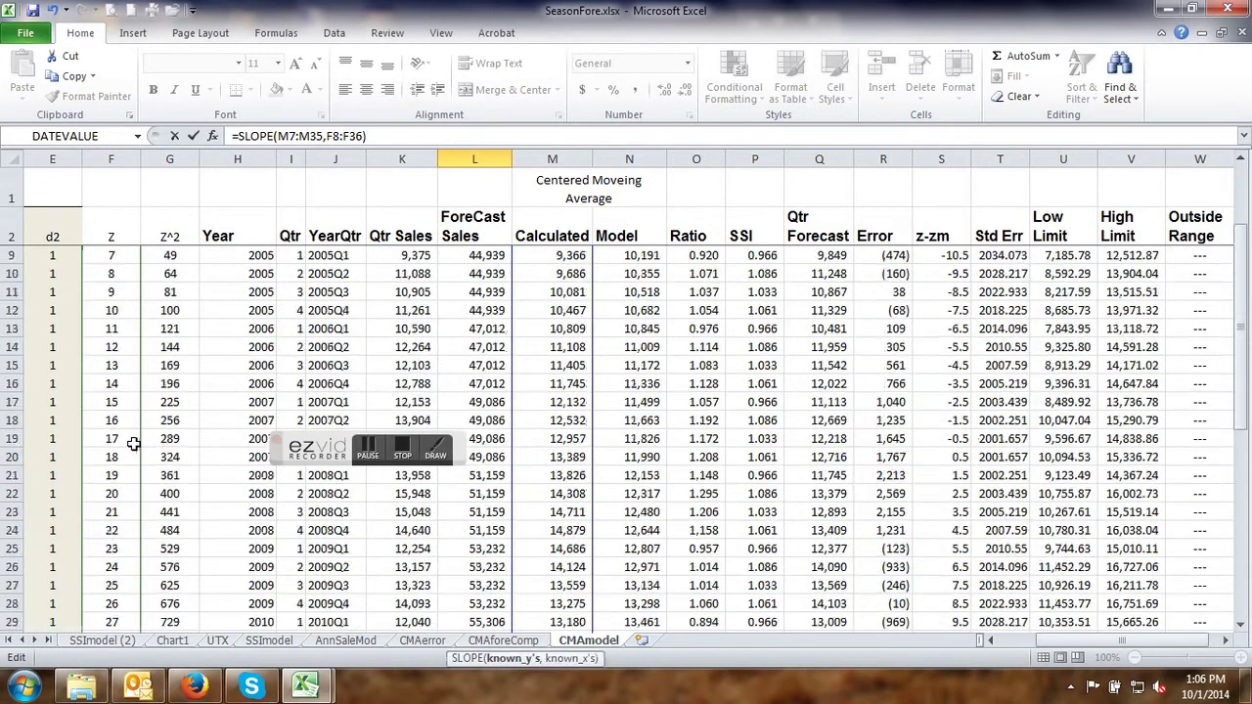
scroll(133, 444, up, 2)
drag(125, 340, 125, 331)
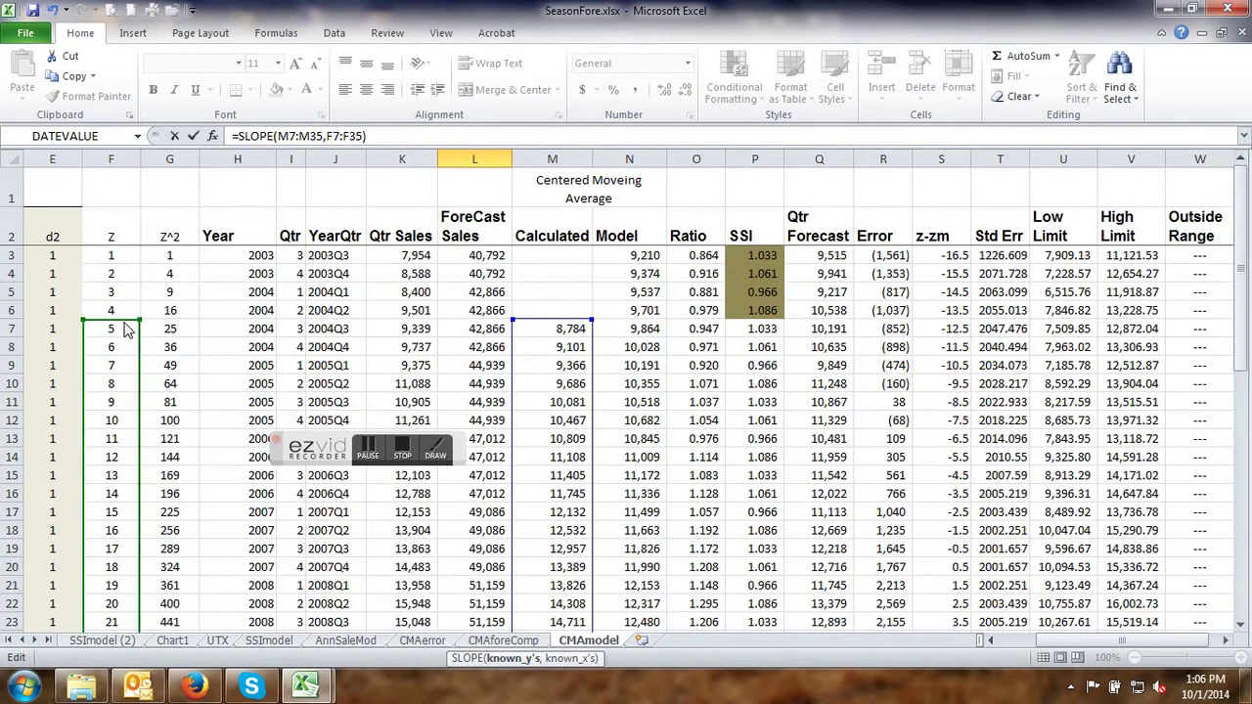
key(Return)
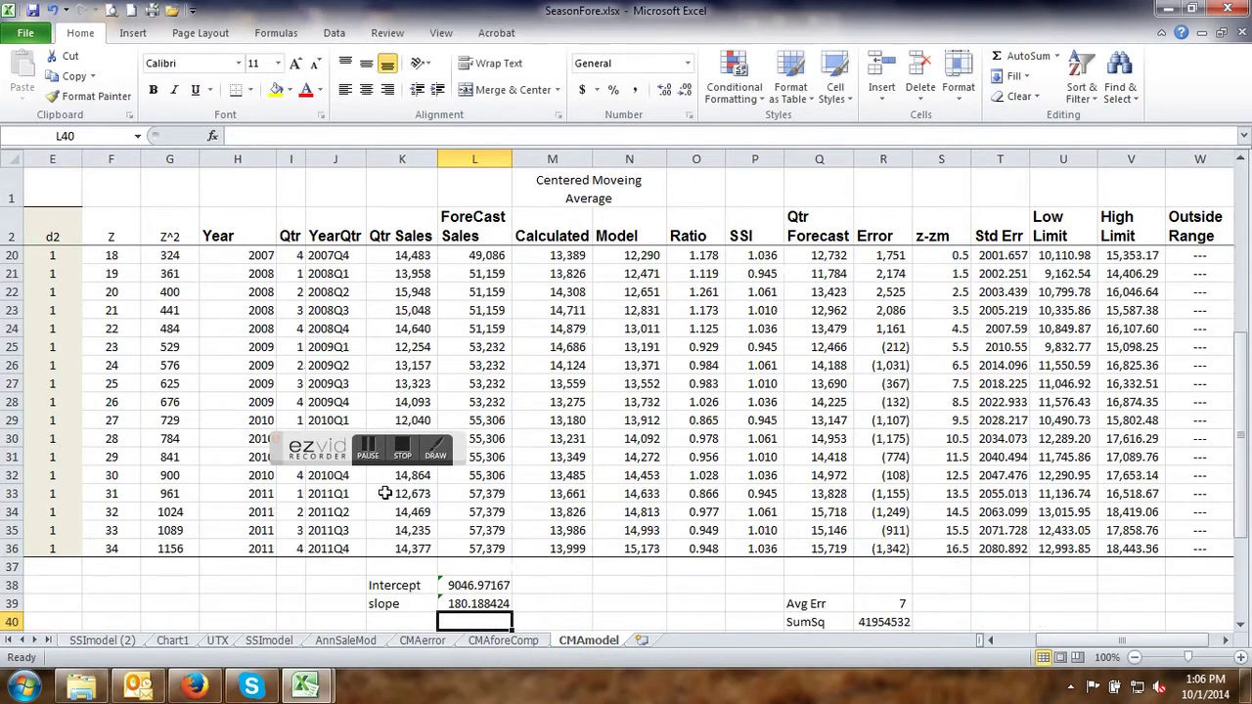
click(468, 587)
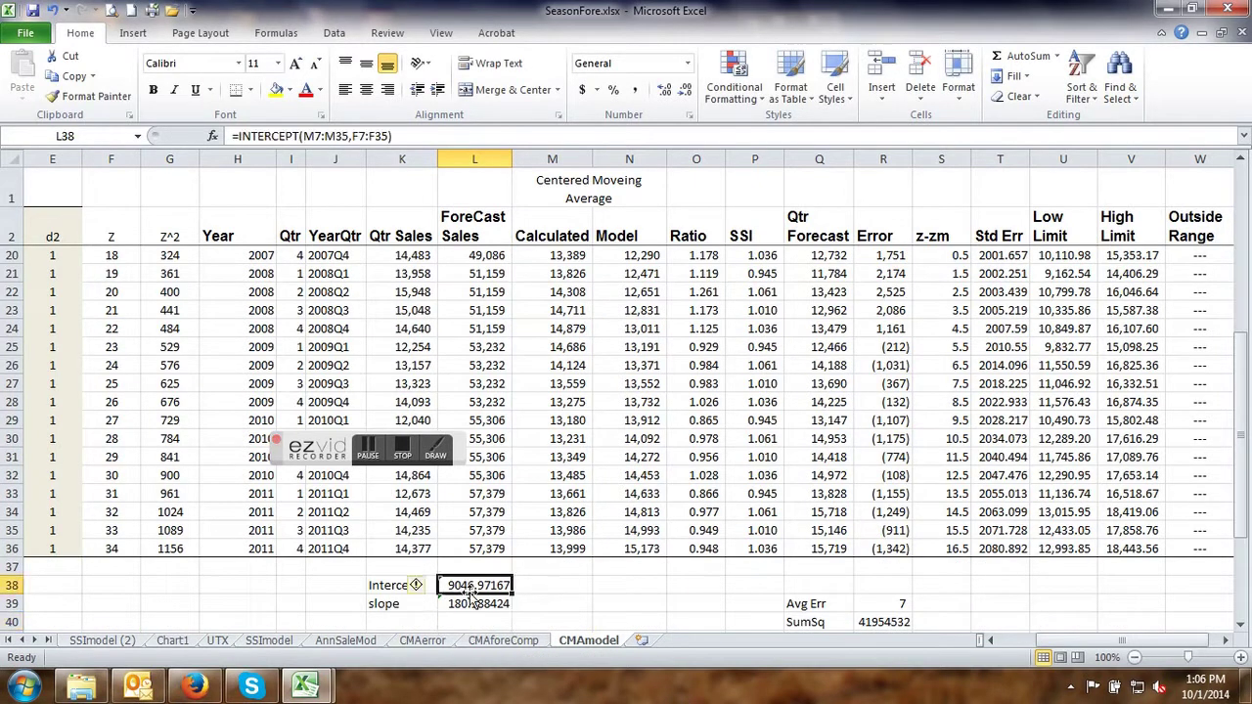
click(471, 604)
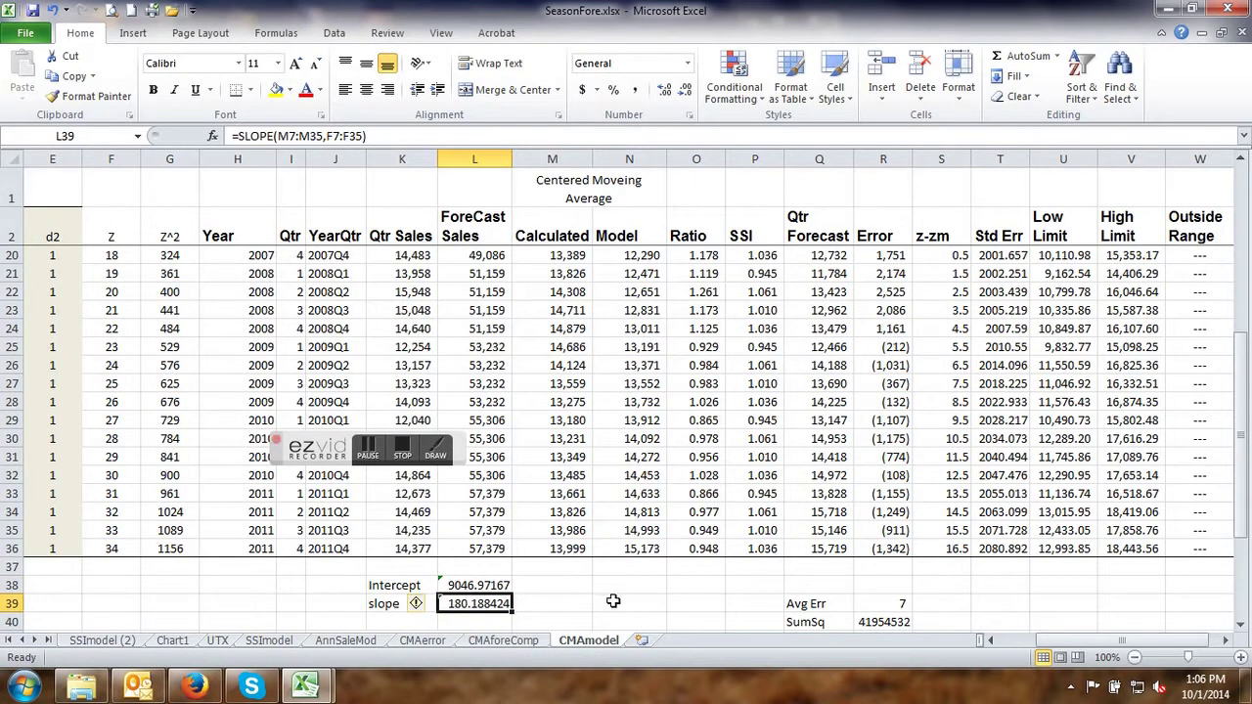
Examine the Model column's first formula in N3 and trace its references to the intercept, the slope and Z.
scroll(613, 601, up, 6)
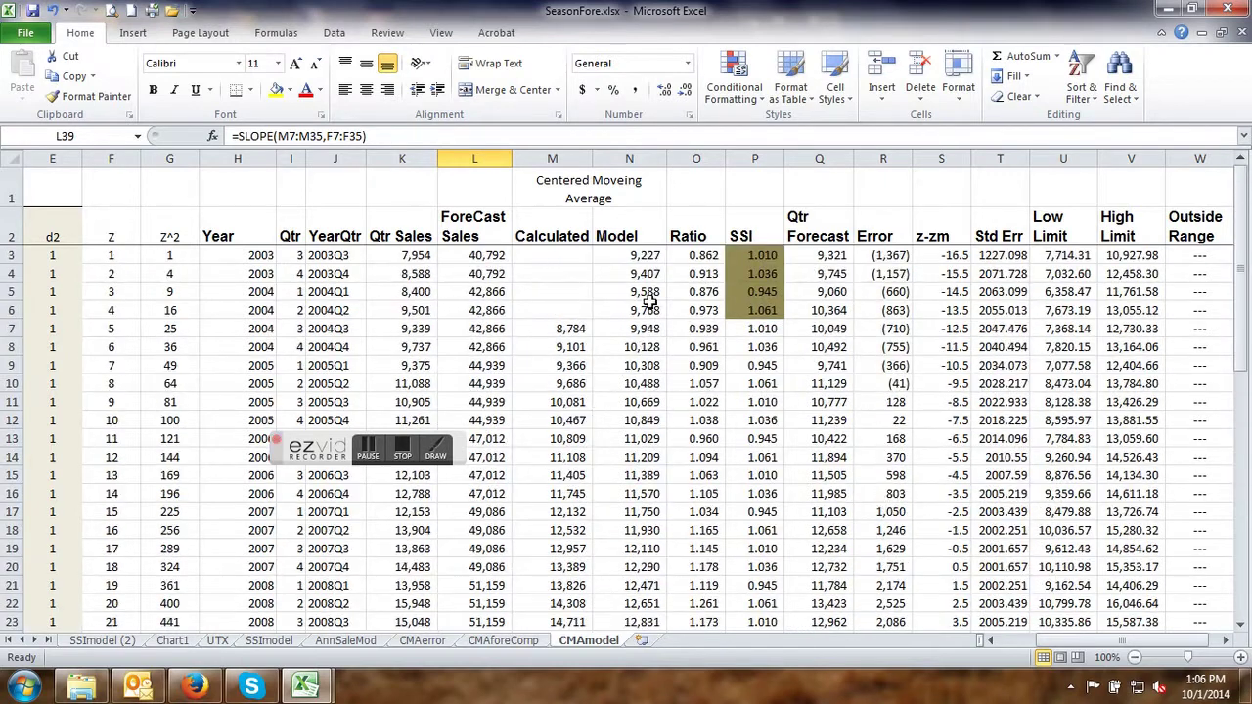
click(646, 255)
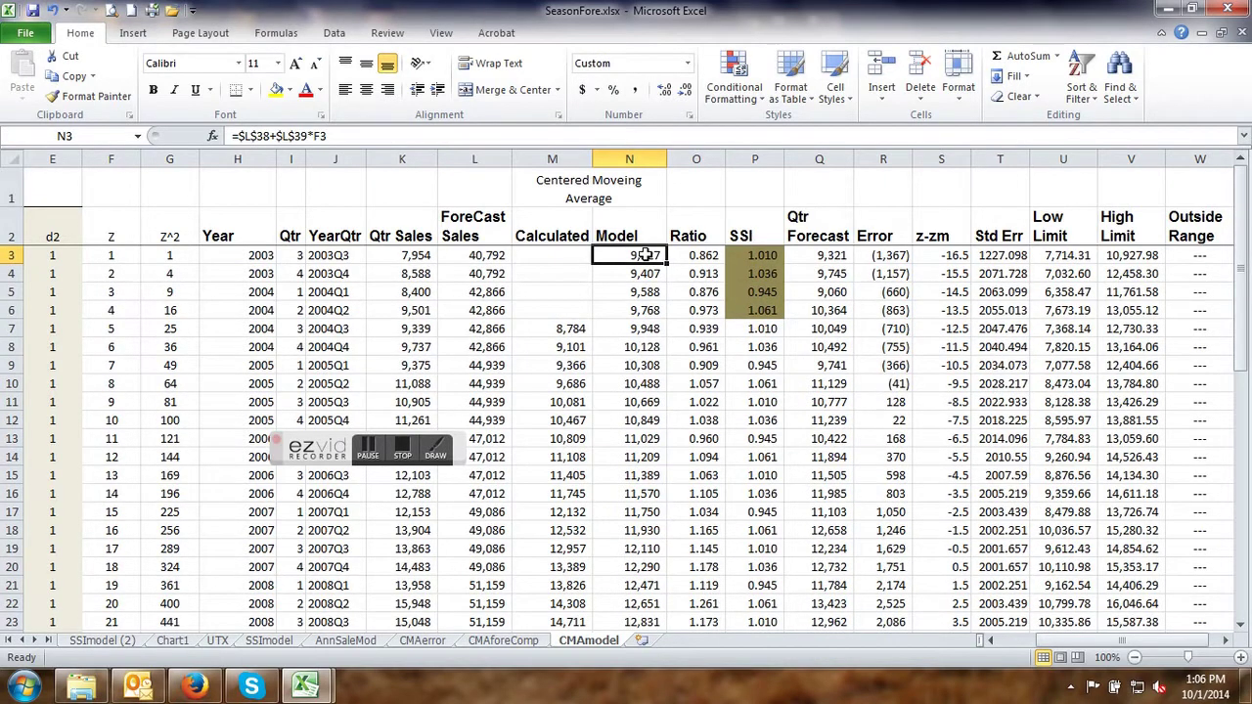
double_click(645, 254)
scroll(587, 582, down, 6)
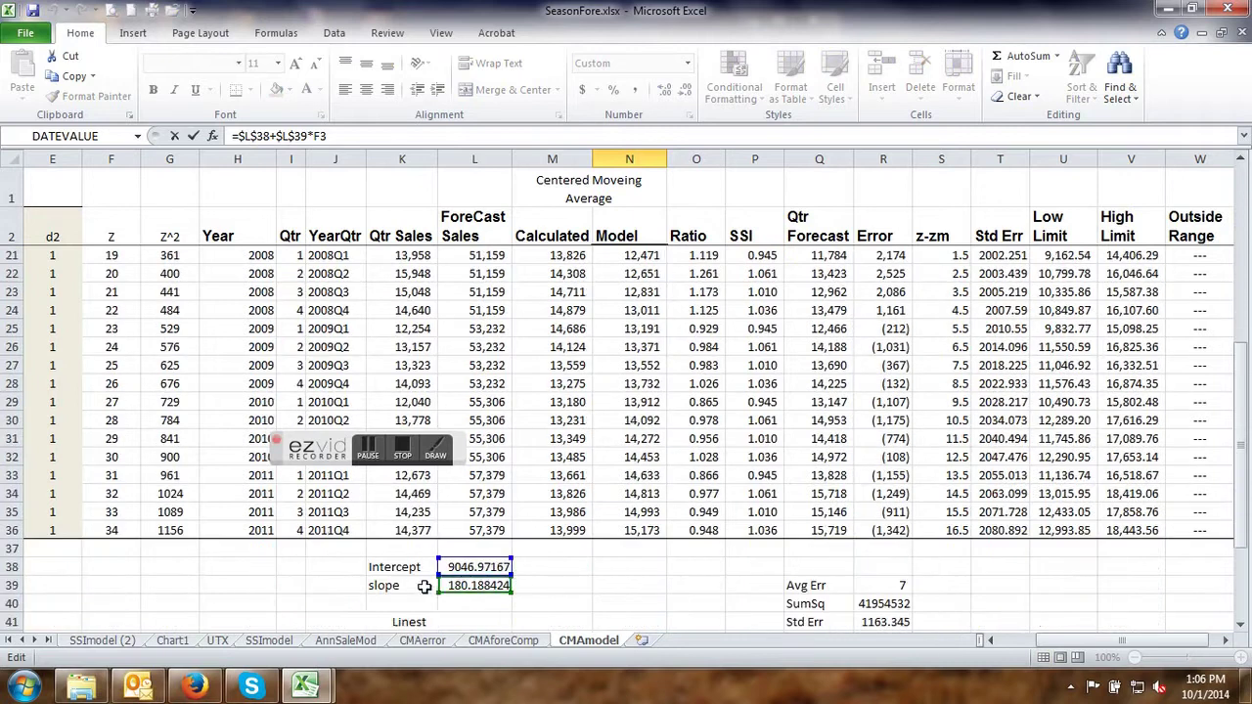
scroll(626, 563, up, 6)
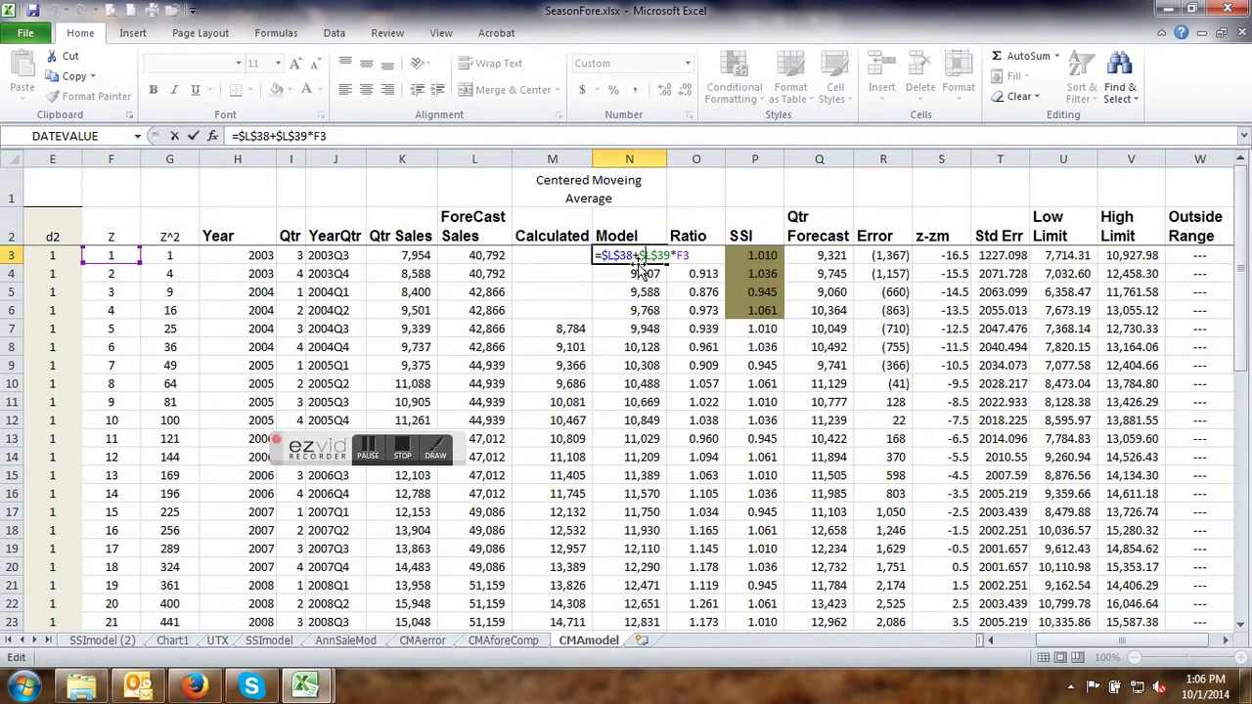
scroll(587, 460, down, 6)
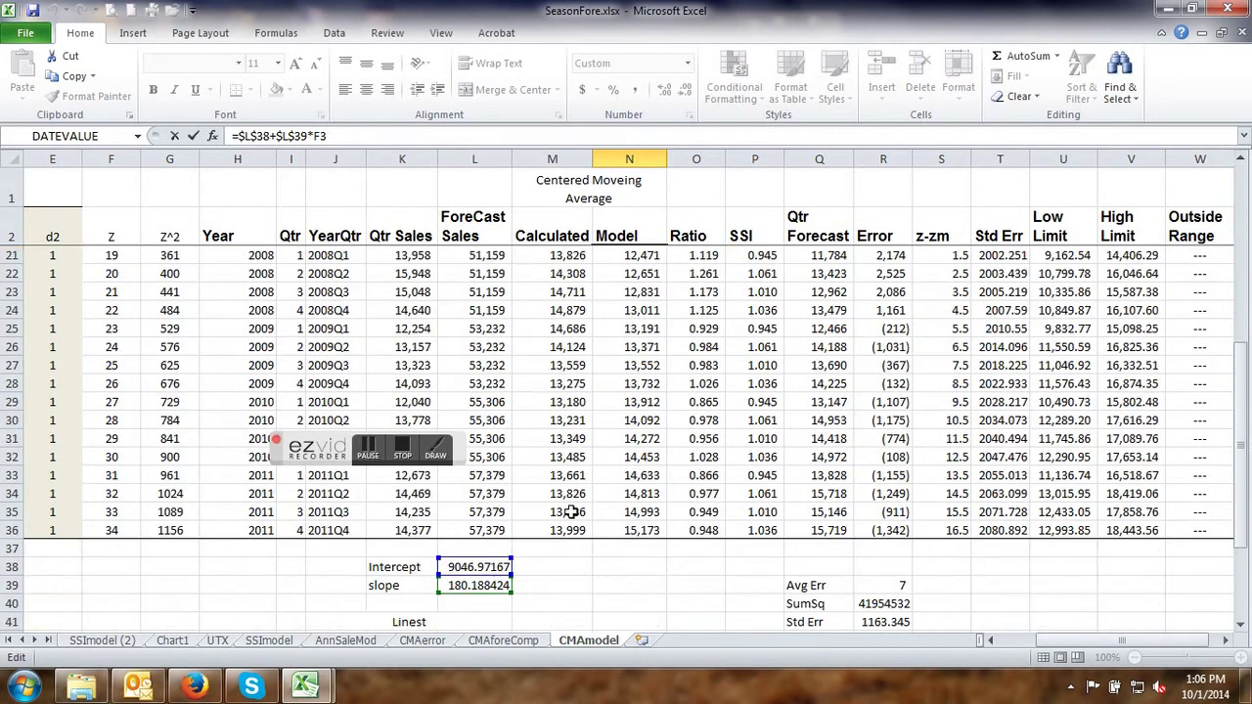
scroll(577, 508, up, 6)
scroll(556, 548, down, 6)
scroll(607, 577, up, 6)
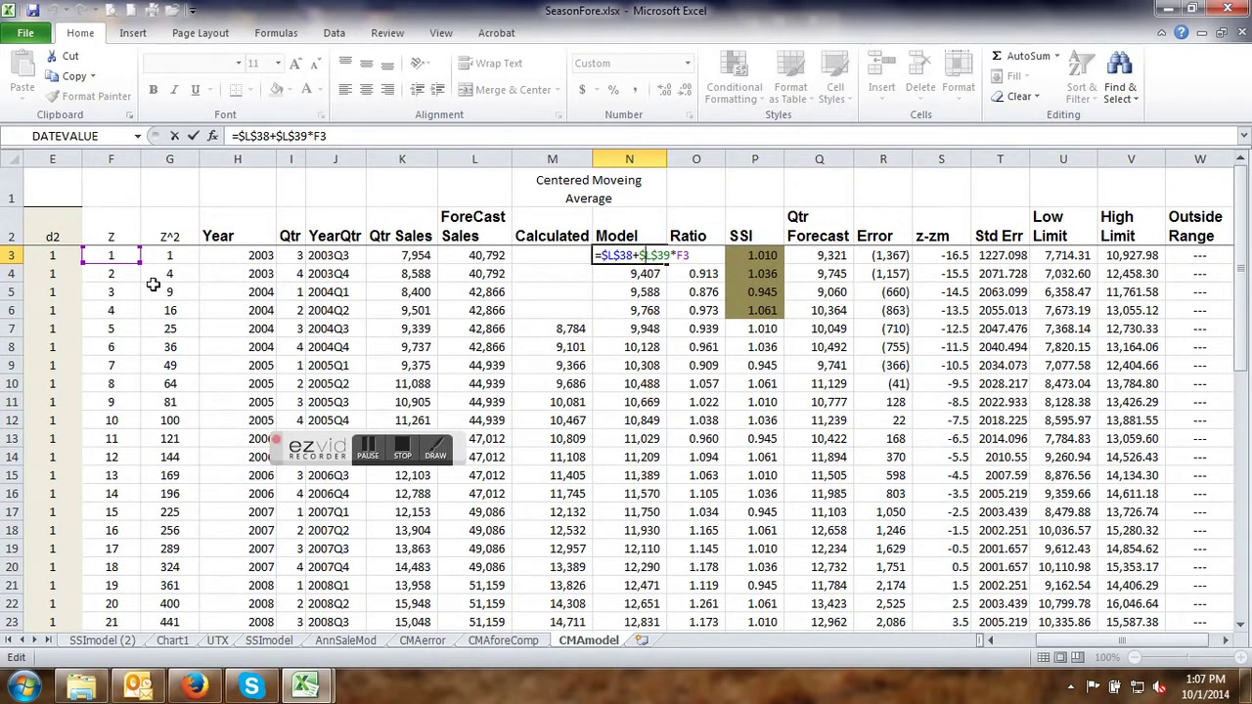
key(Return)
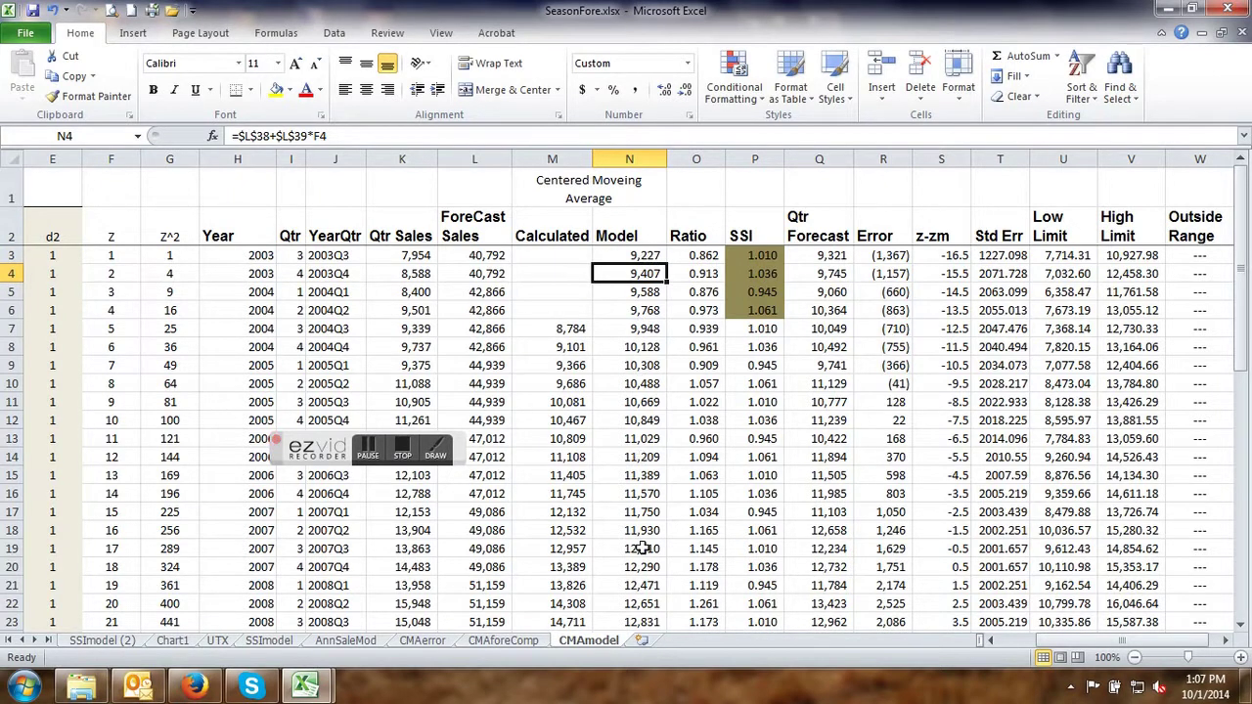
Examine the last Model formula in N36 and trace its intercept, slope and Z references.
scroll(645, 597, down, 5)
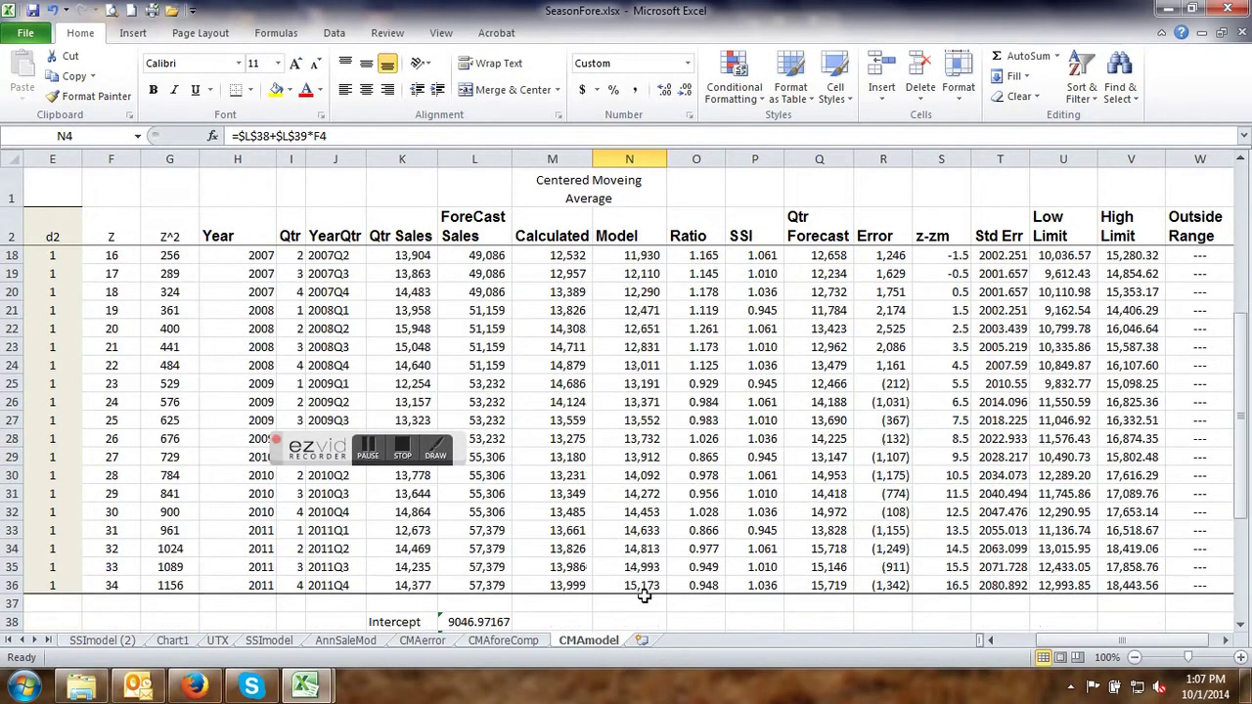
click(642, 585)
double_click(643, 585)
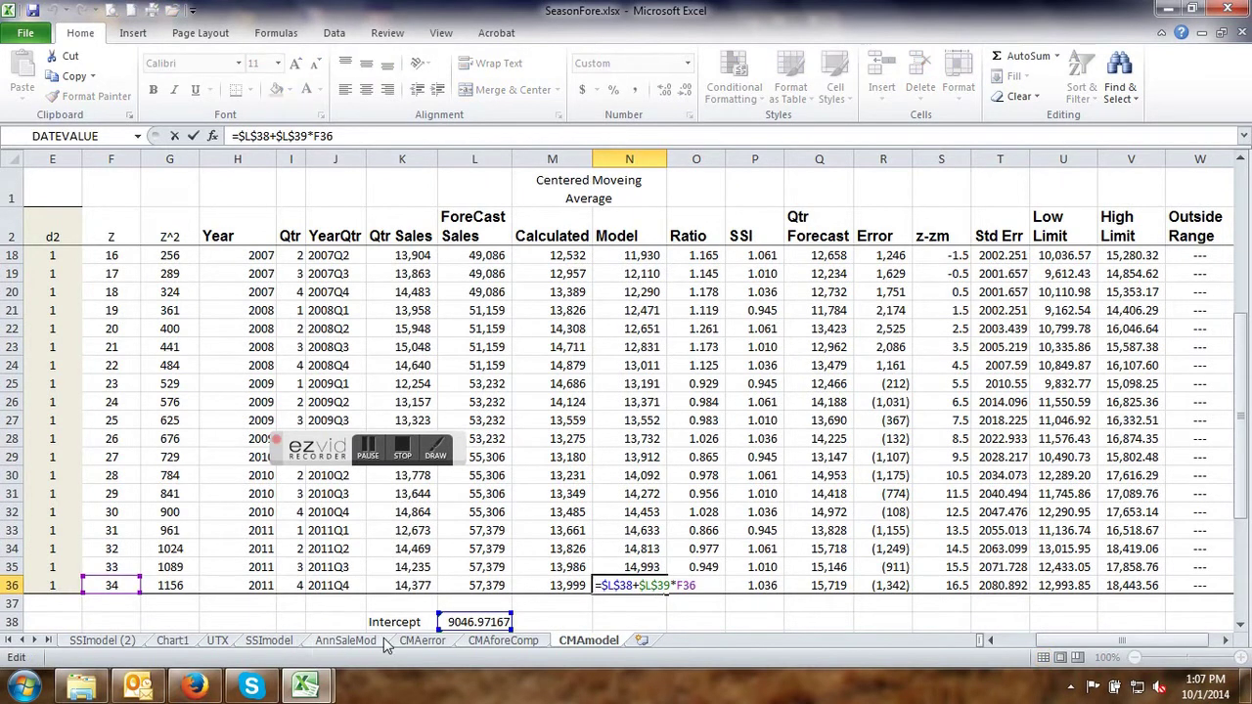
scroll(453, 599, down, 1)
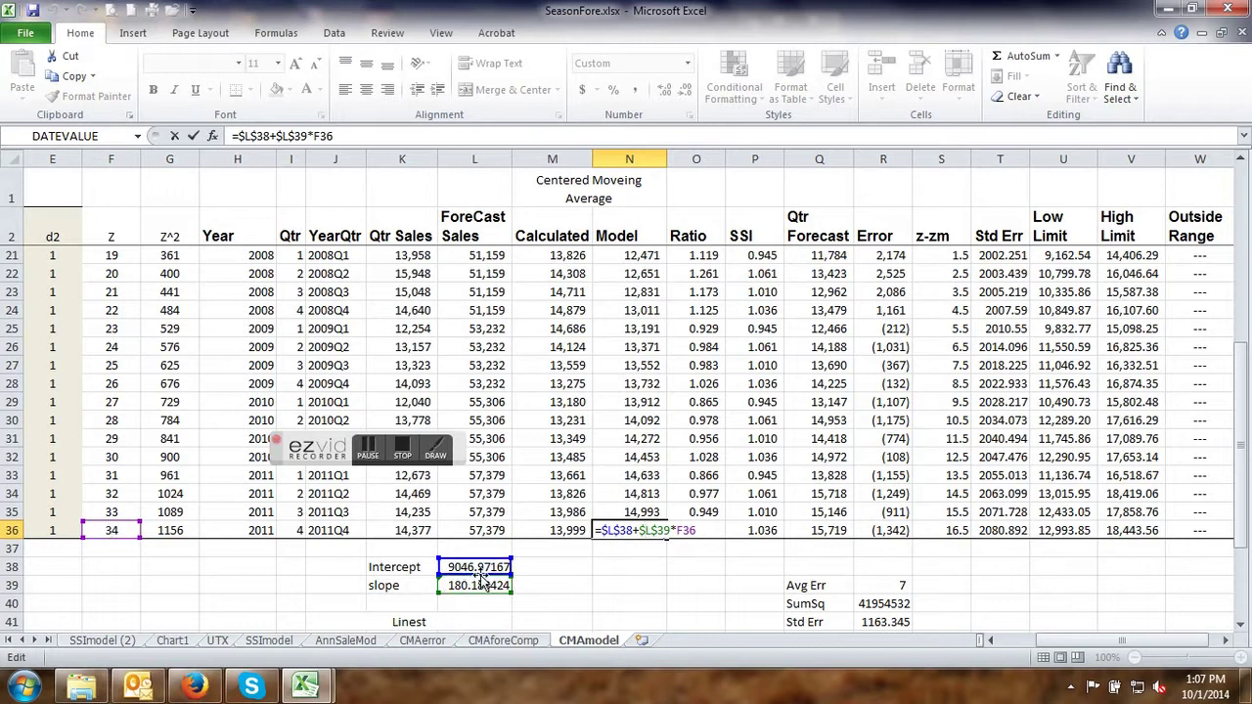
key(Return)
Examine the Ratio formula in O3 and the cells it references.
scroll(490, 558, up, 6)
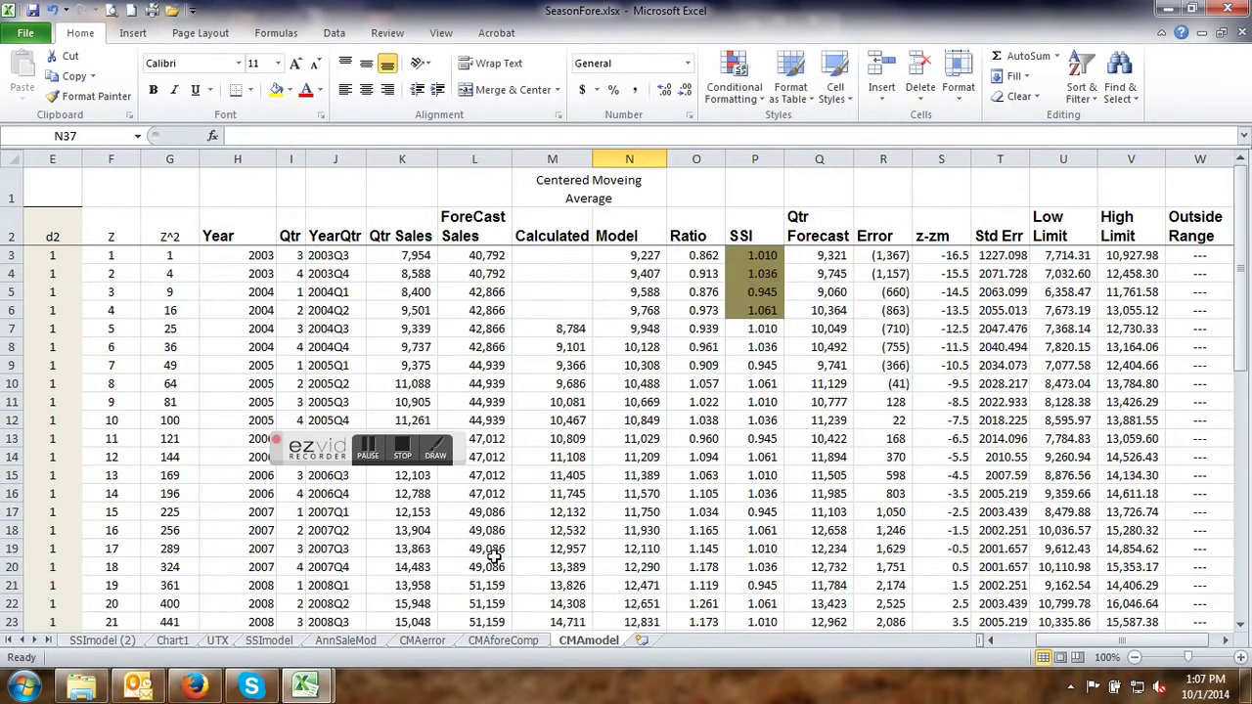
click(712, 256)
double_click(713, 255)
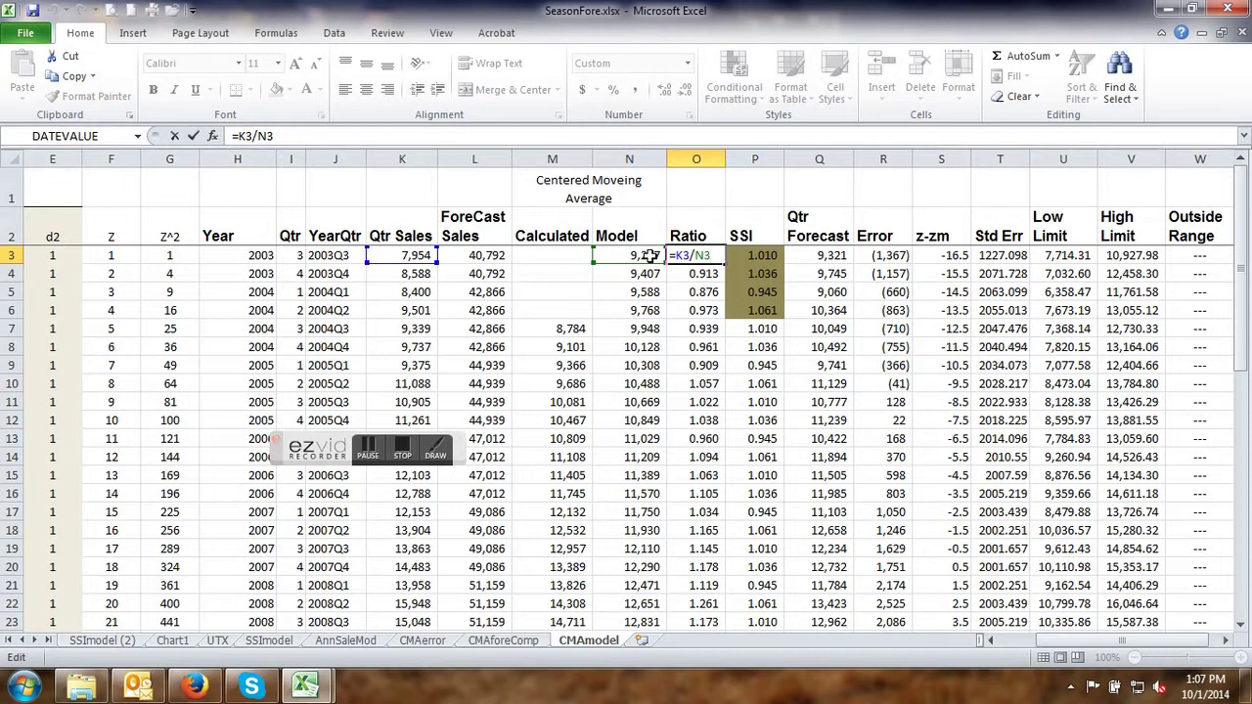
key(Return)
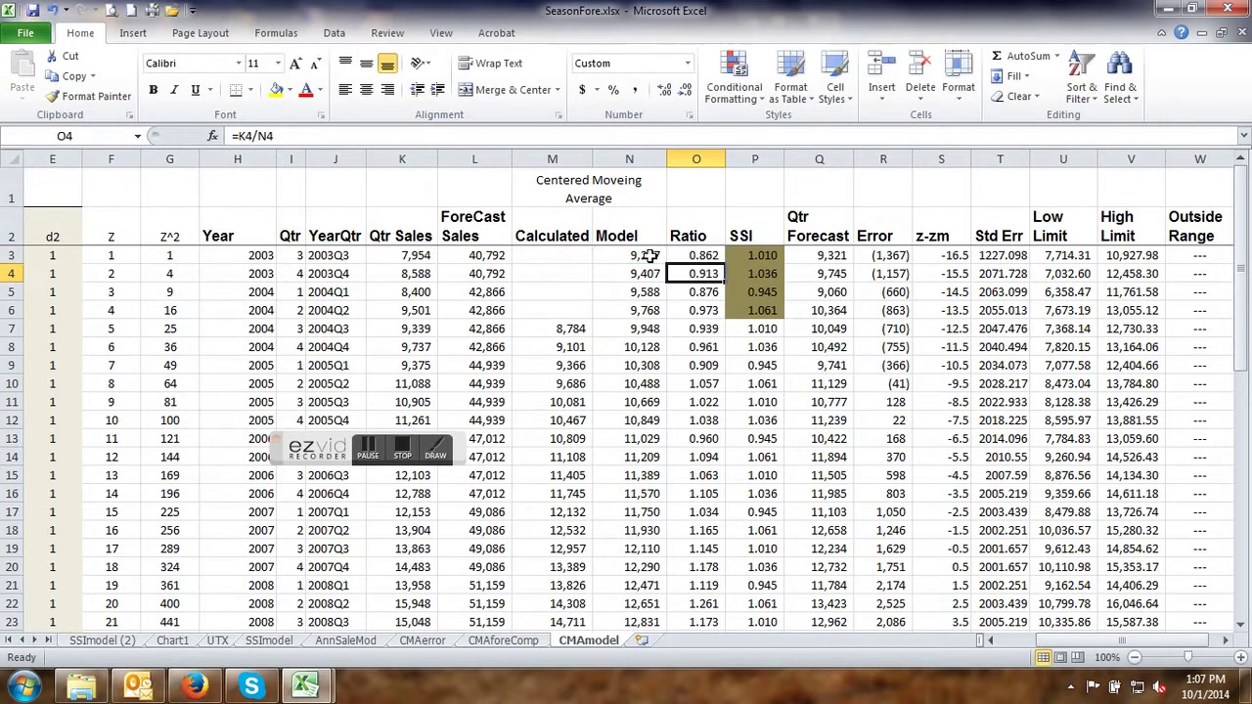
Examine the SSI column's averaging formula in P3 and the formula in P7 that repeats the seasonal index.
double_click(769, 255)
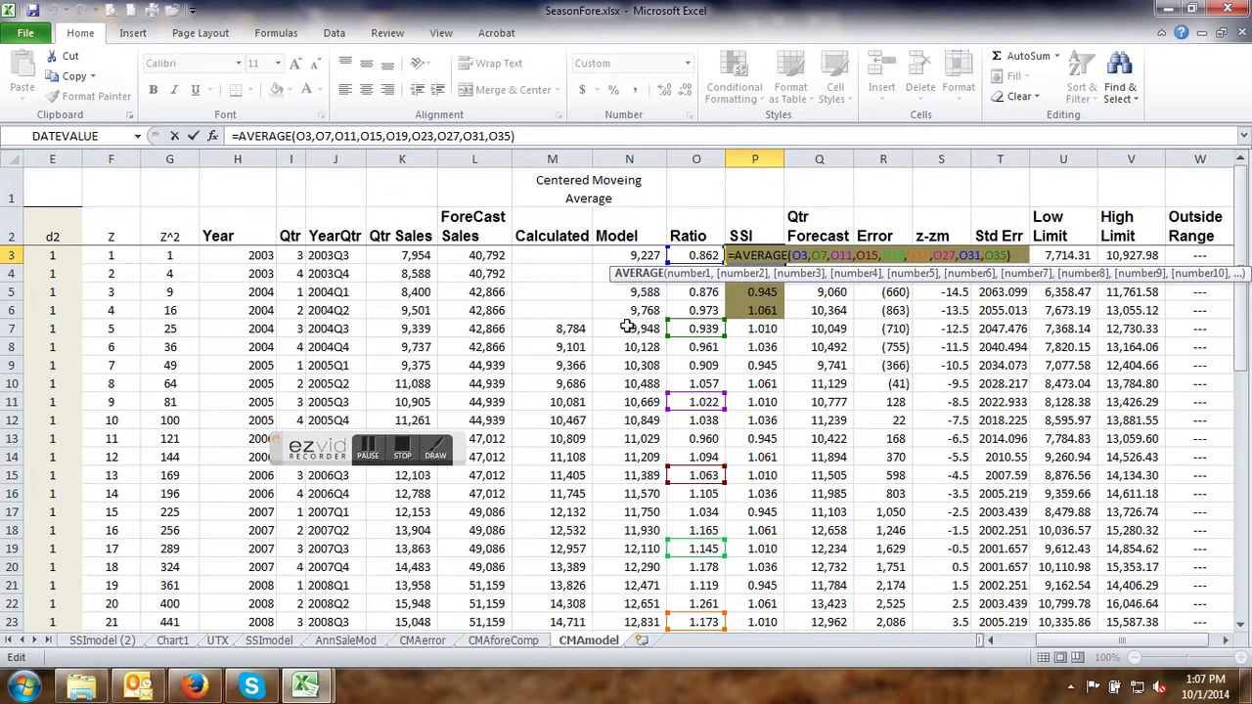
key(Return)
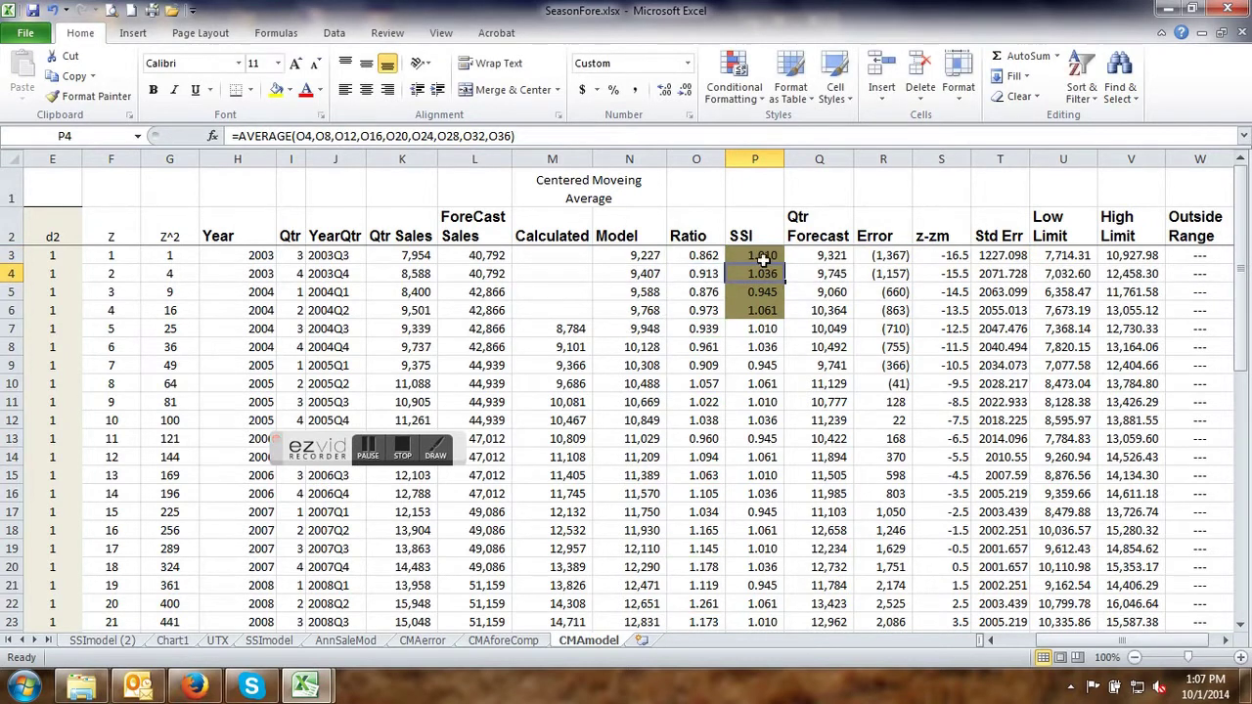
click(770, 329)
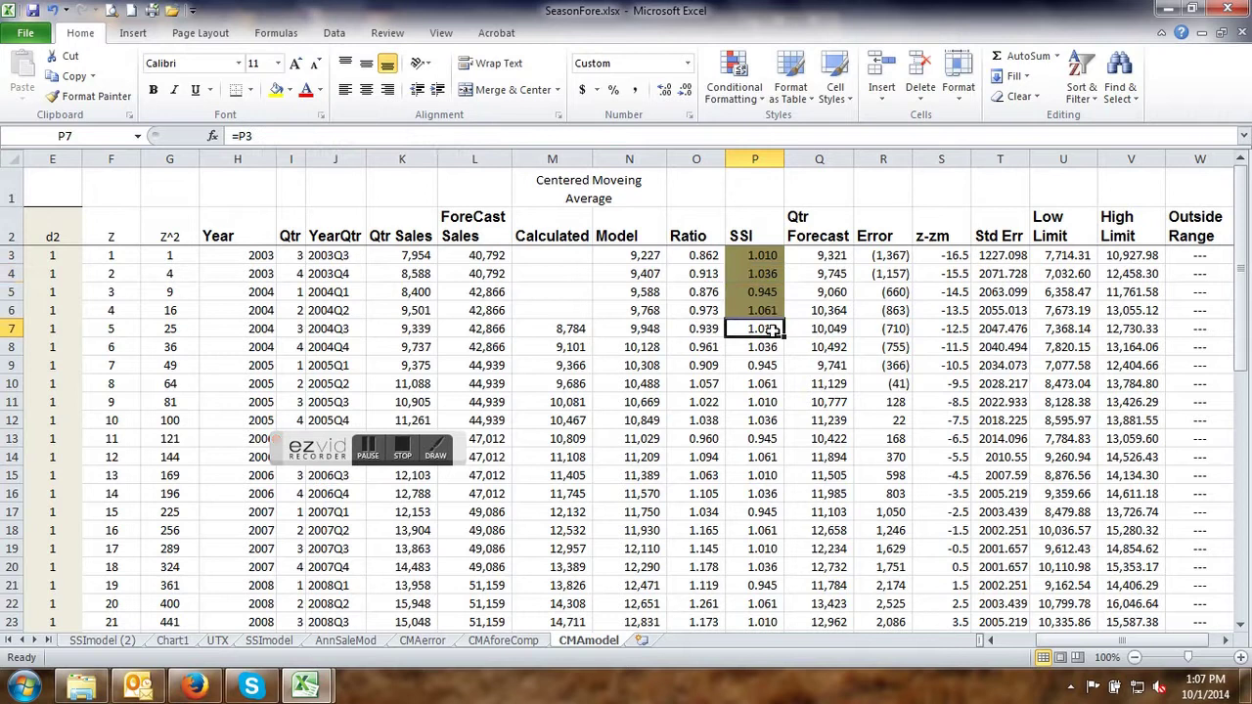
double_click(770, 329)
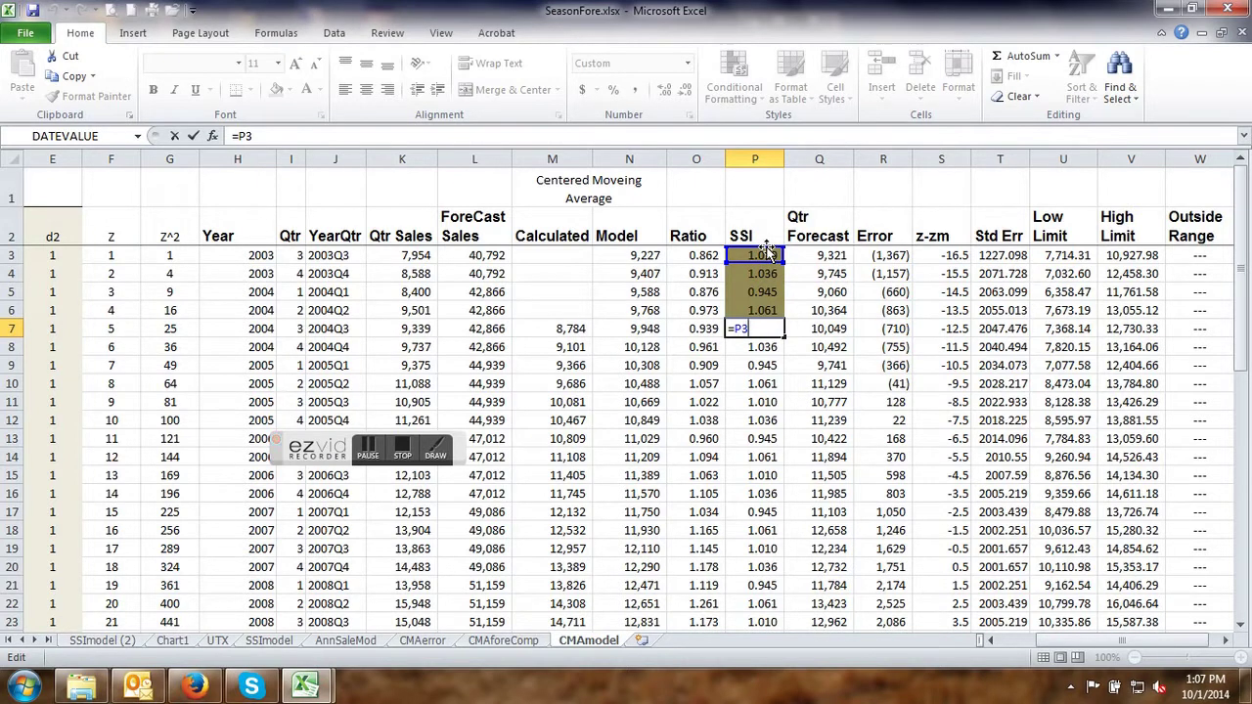
key(Return)
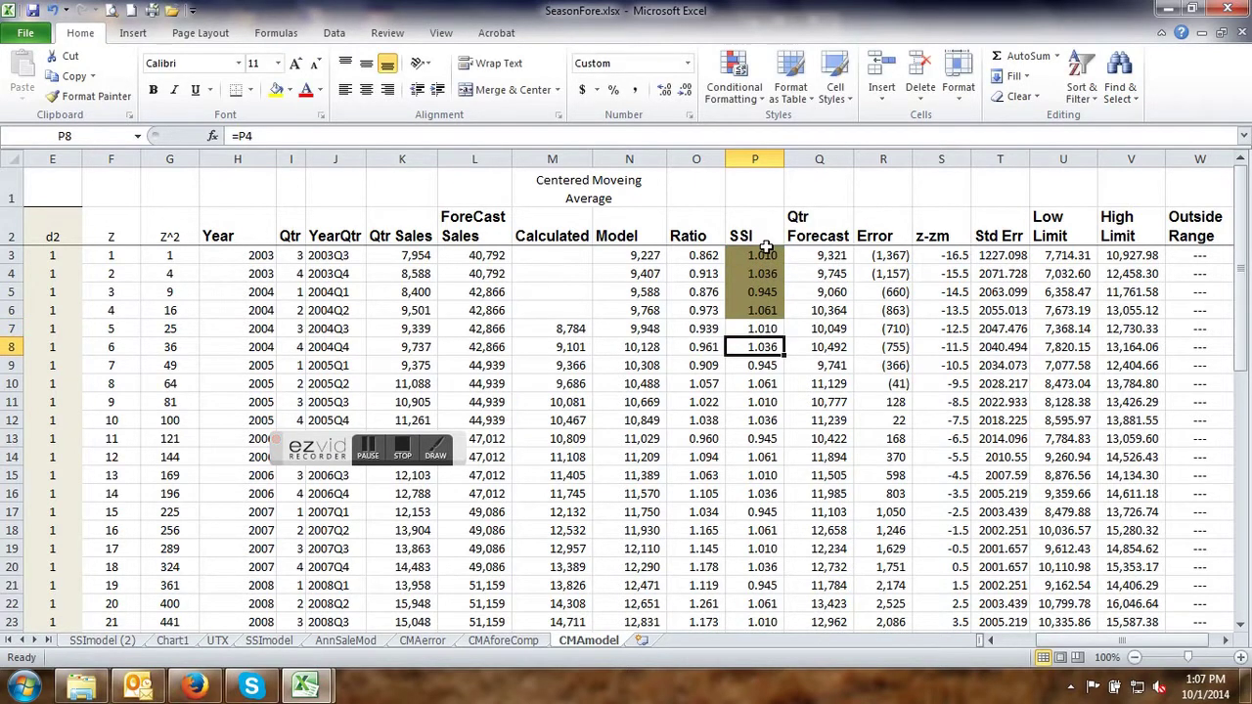
Examine the first Qtr Forecast formula in Q3 and the first Error formula in R3.
click(839, 257)
double_click(841, 257)
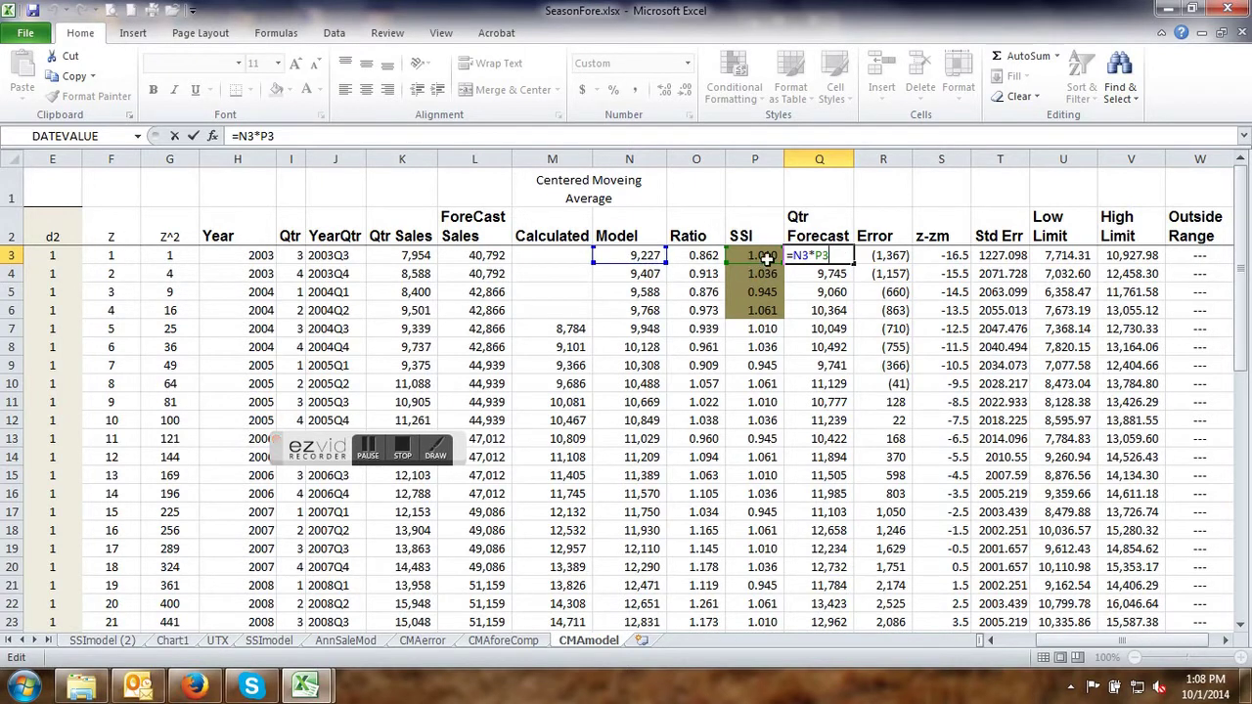
key(Return)
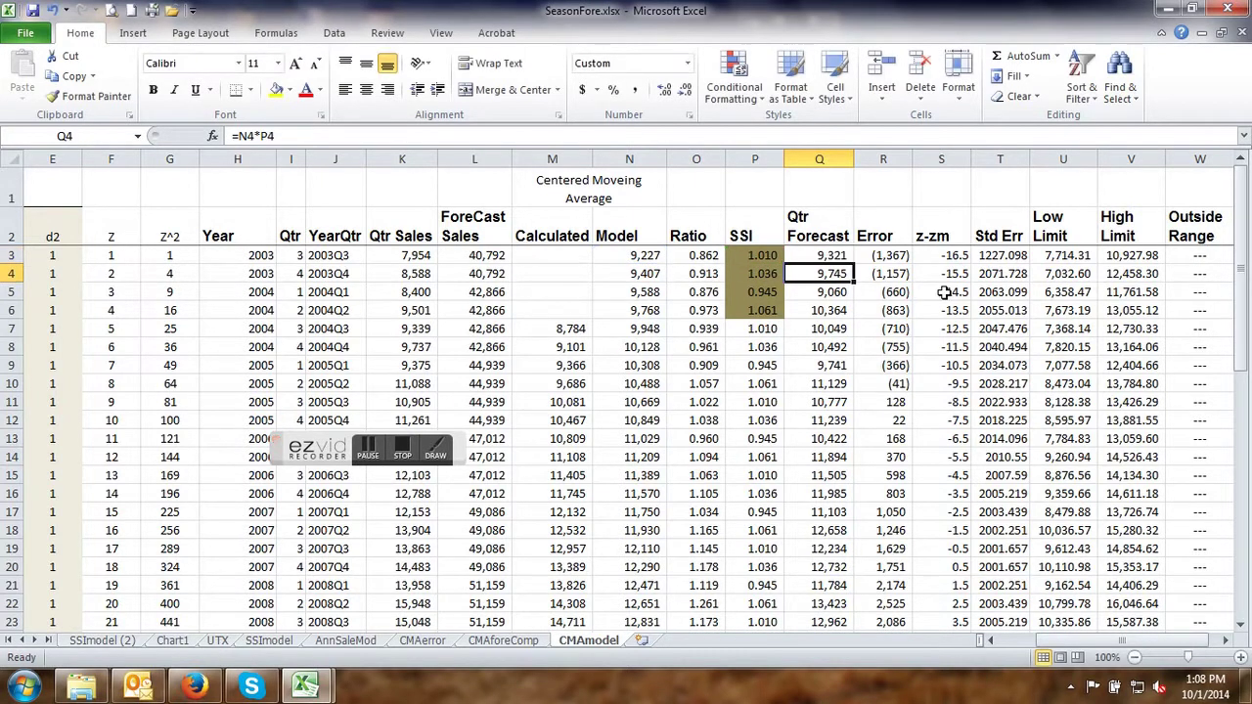
click(890, 256)
double_click(888, 256)
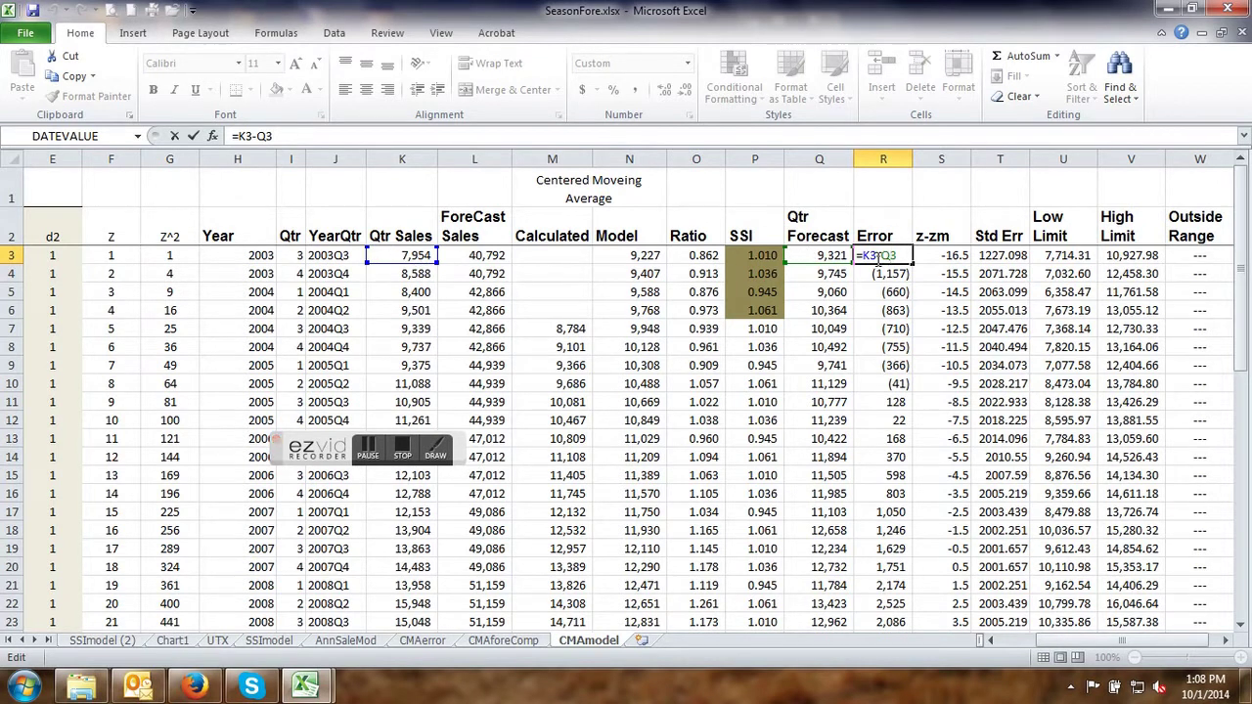
key(Return)
Examine the Avg Err formula in R39 below the Error column.
scroll(878, 256, down, 8)
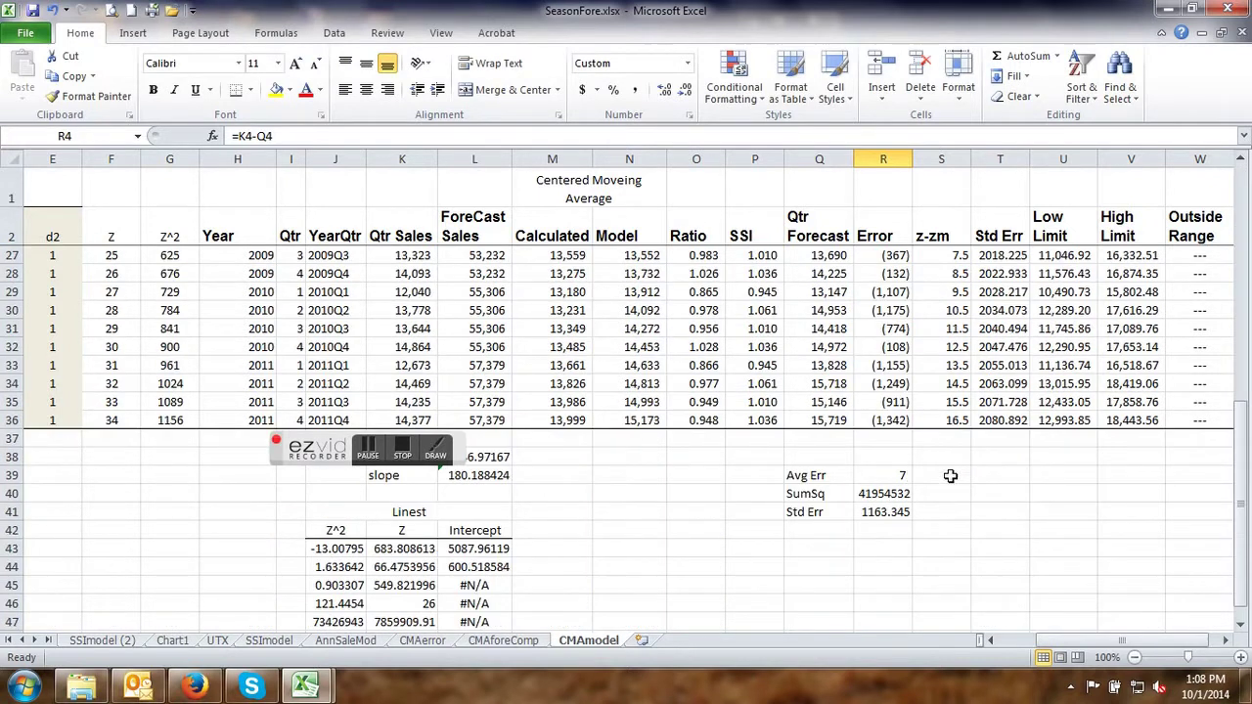
click(889, 478)
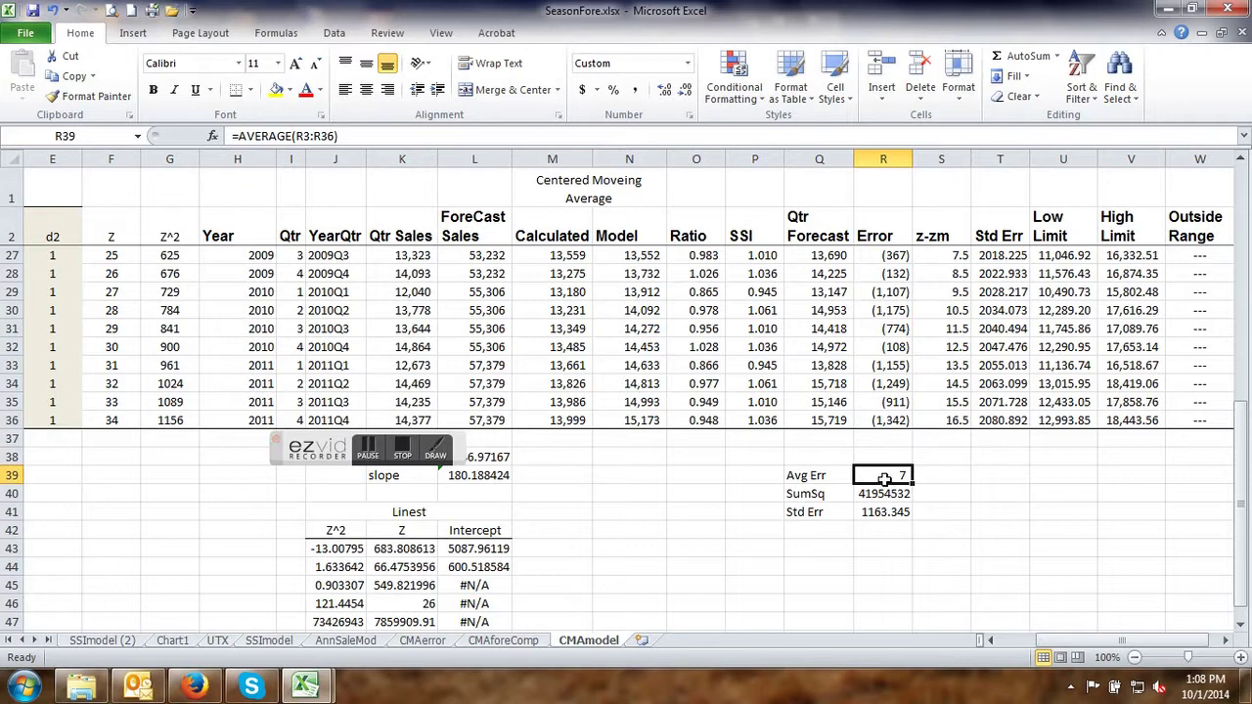
double_click(883, 477)
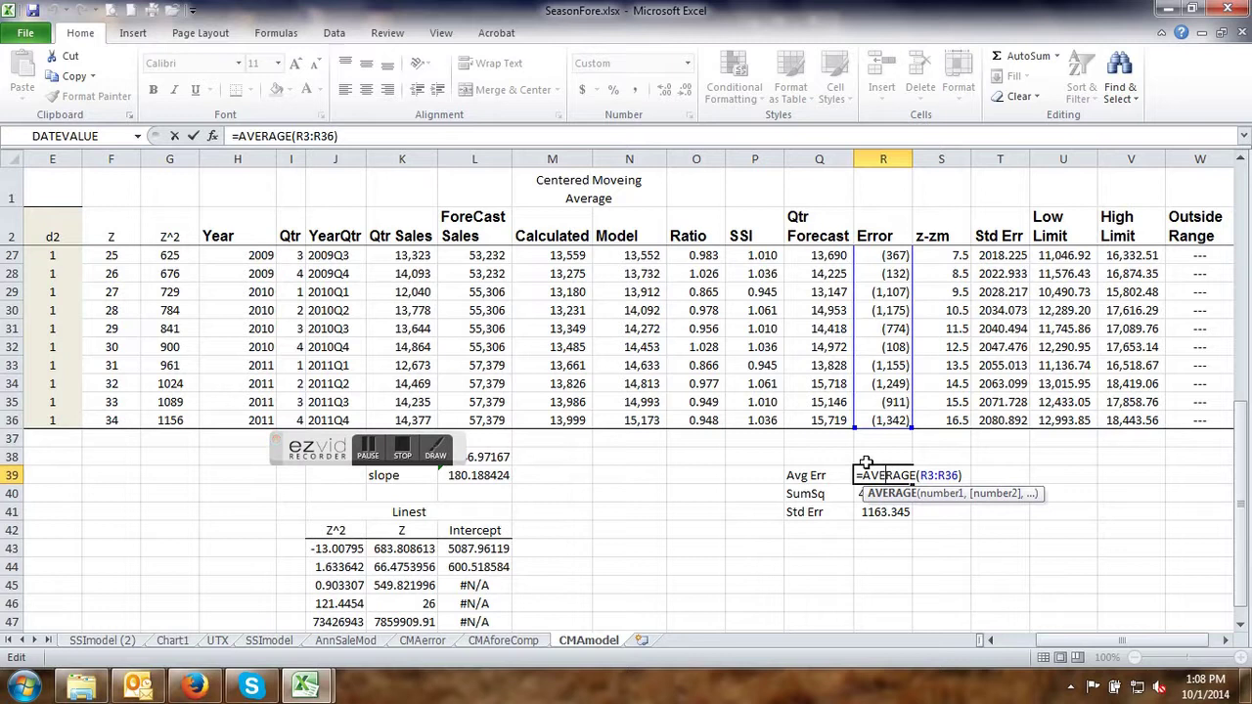
key(Return)
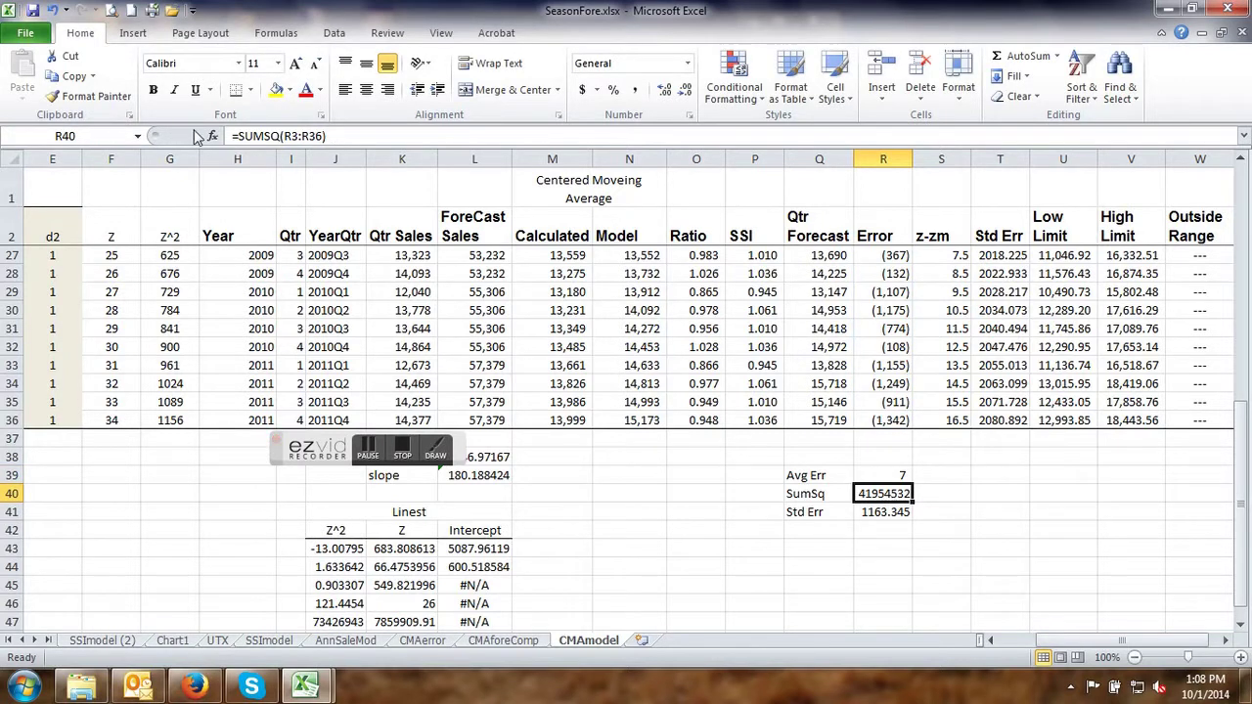
Examine the SumSq formula in R40, tracing its range, and the Std Err formula in R41.
scroll(889, 501, down, 1)
double_click(885, 440)
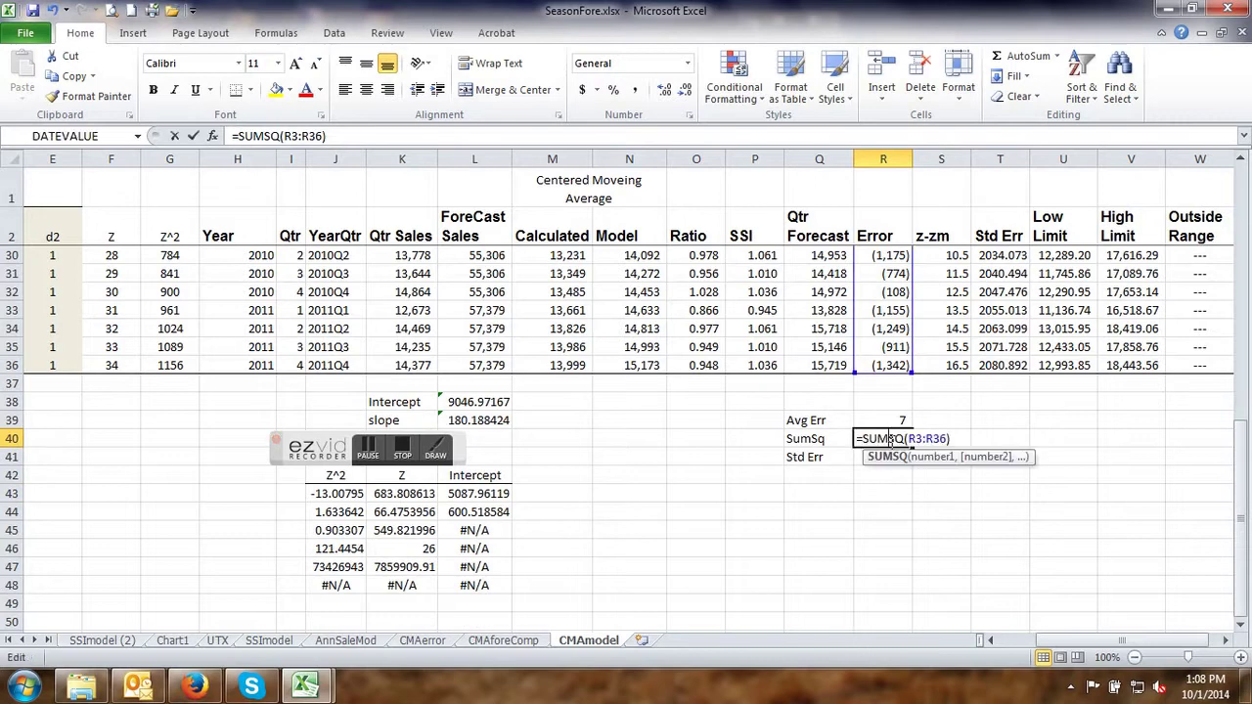
scroll(886, 440, up, 9)
scroll(900, 264, down, 8)
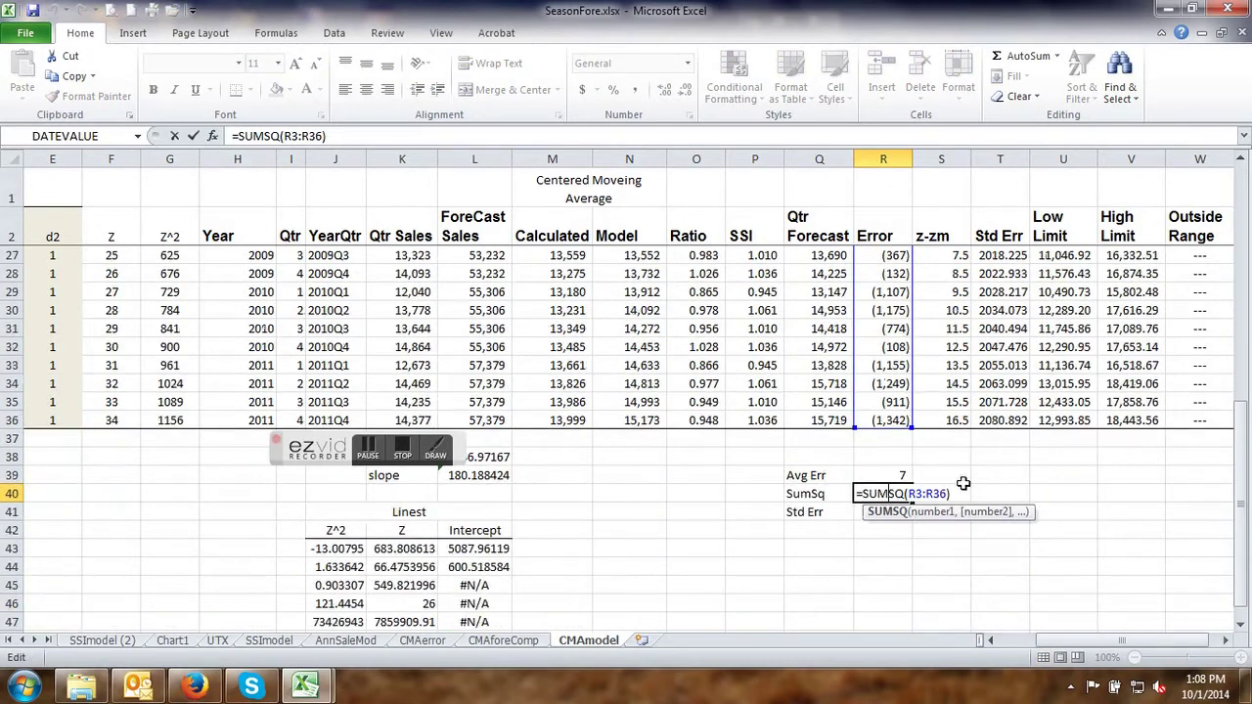
key(Return)
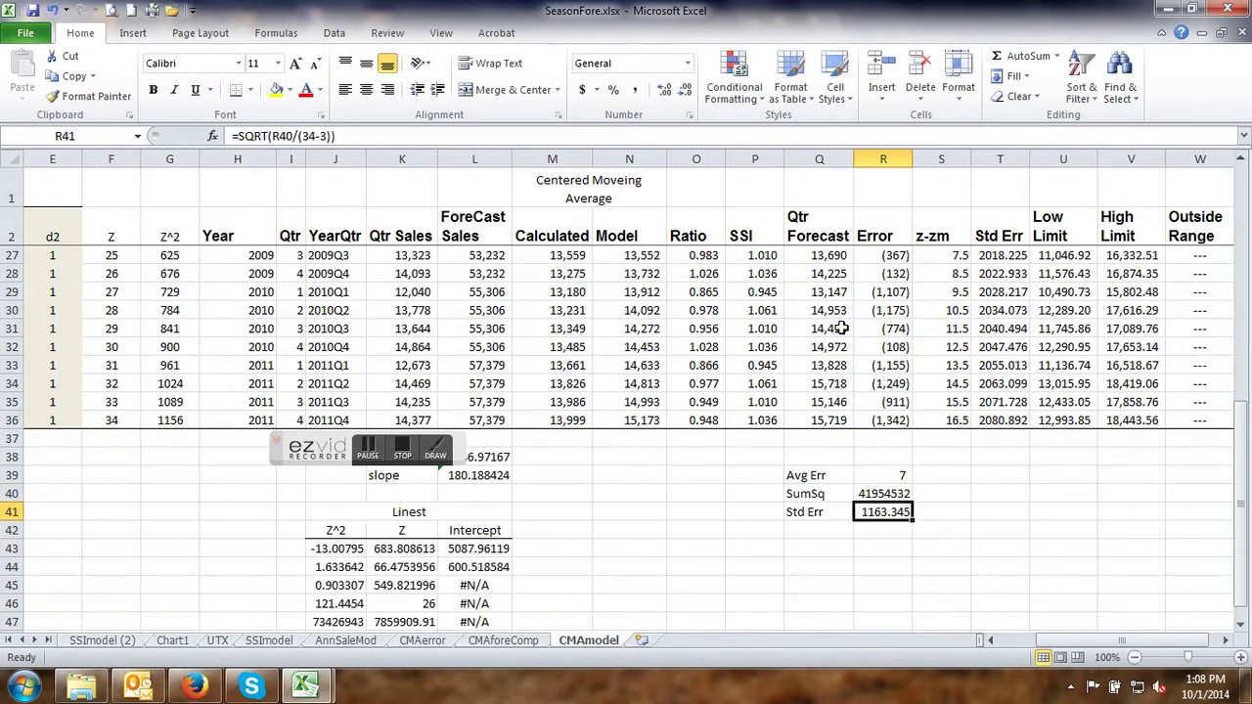
double_click(888, 512)
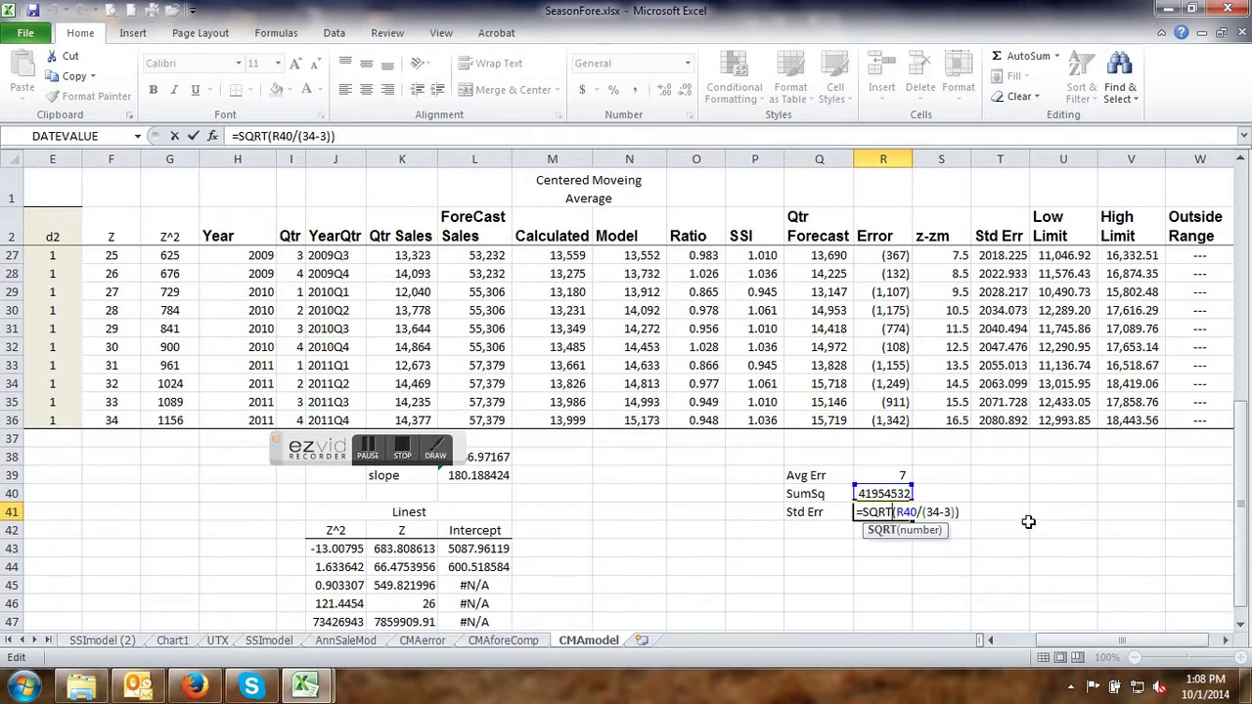
key(Return)
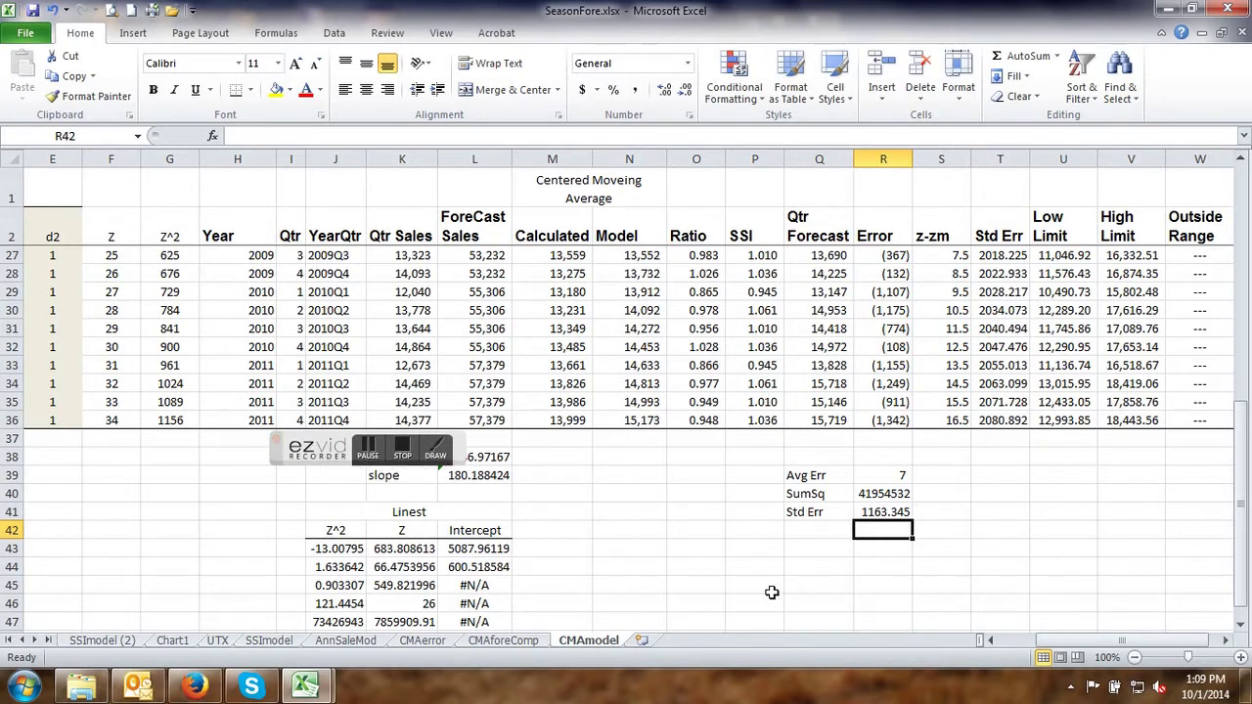
Examine the z-zm formula in S3 and the Std Err formula in T3, tracing the latter's reference to R41.
scroll(764, 592, up, 8)
click(950, 256)
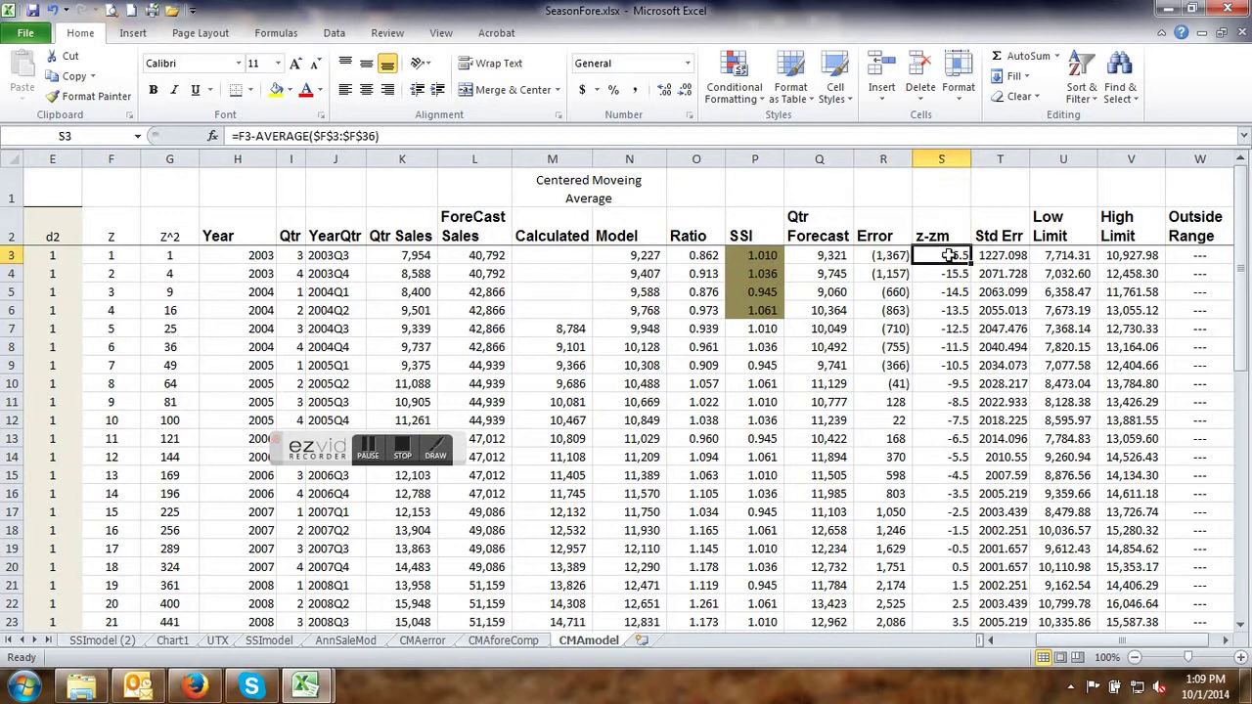
click(1014, 254)
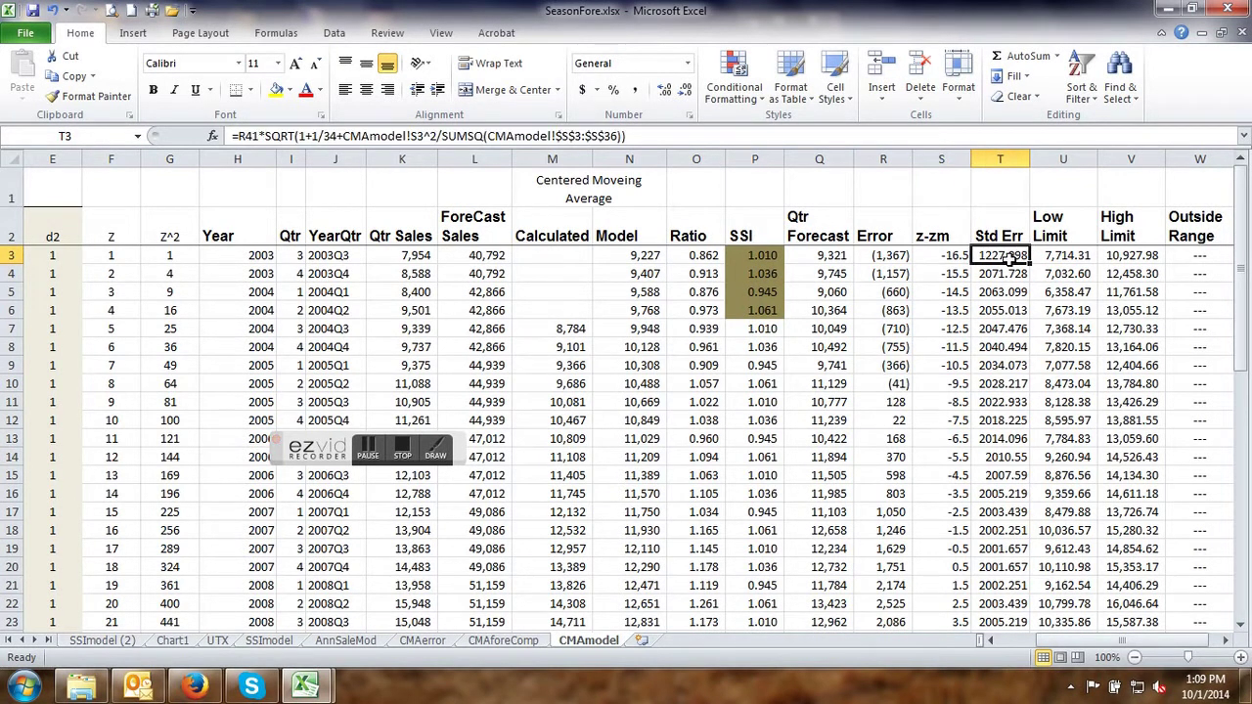
double_click(1008, 257)
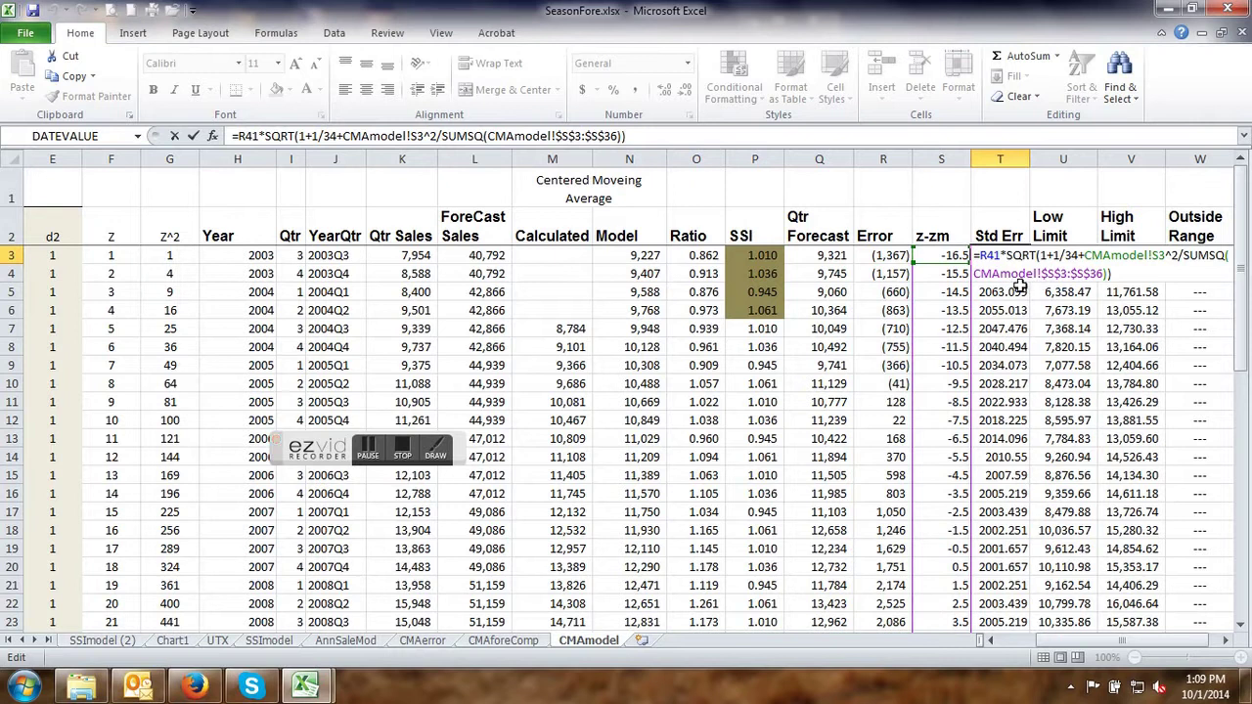
scroll(997, 256, down, 7)
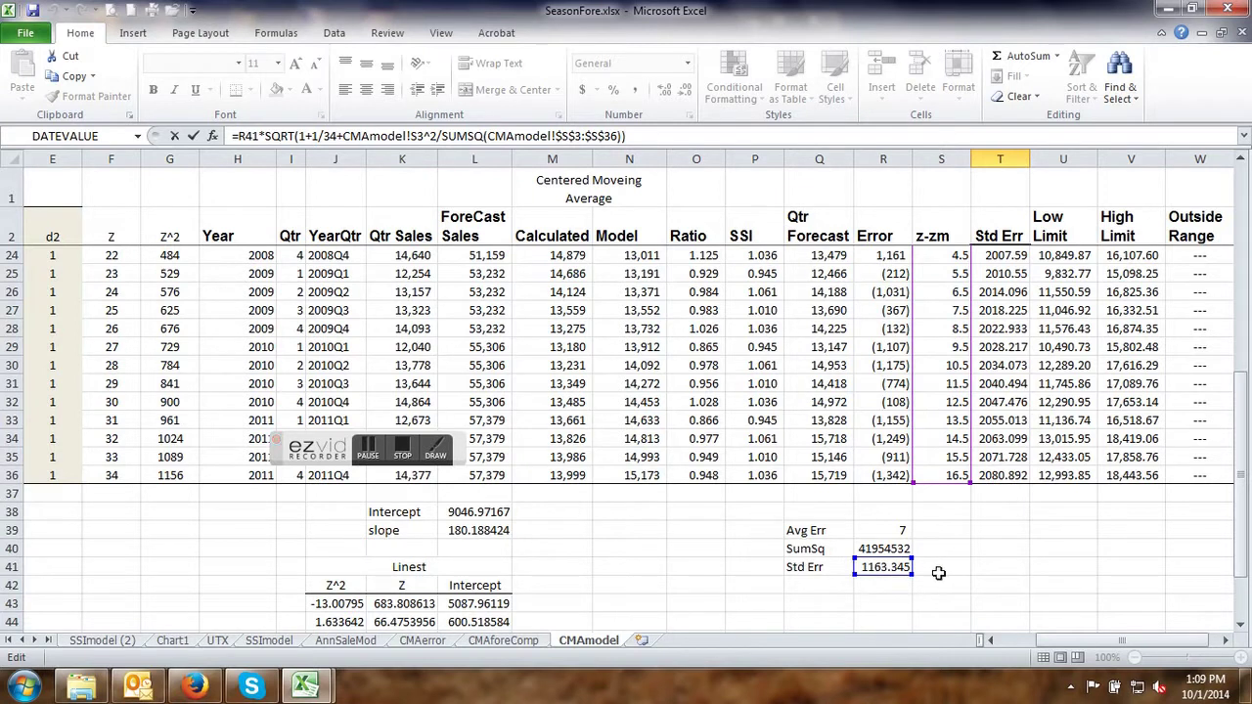
key(Return)
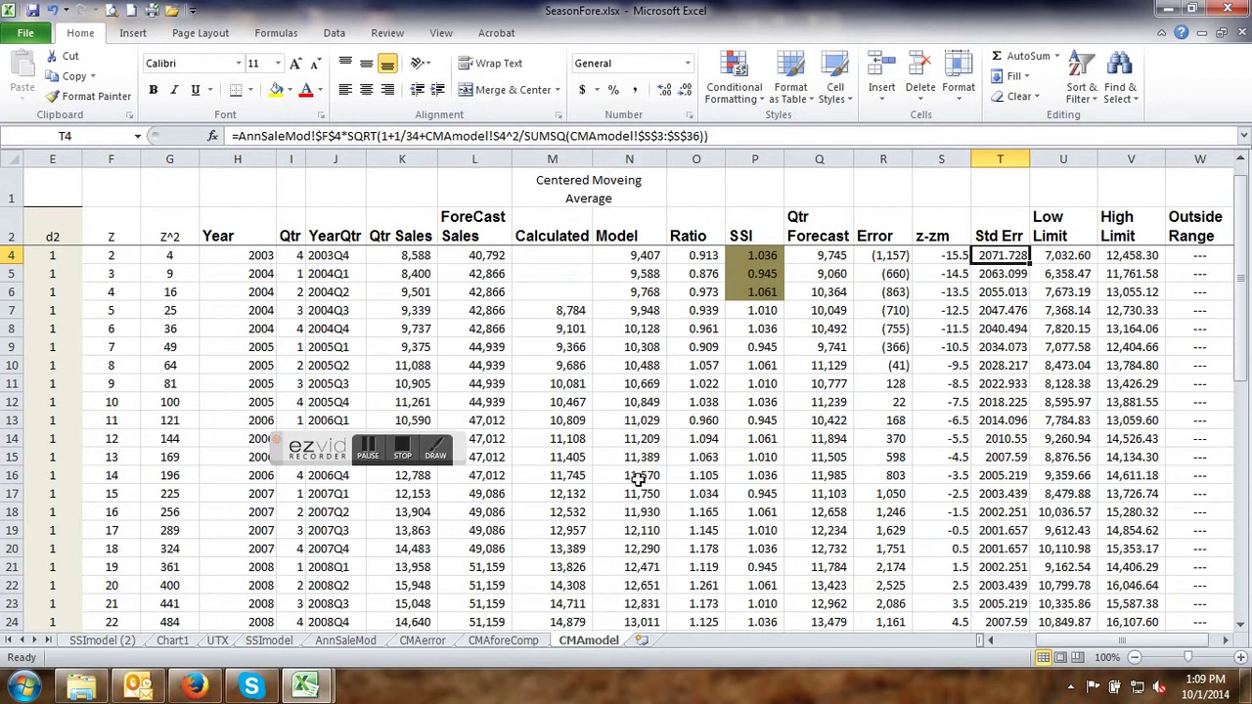
Examine the Student T formula in B39 below the Model Values columns, leaving it as it is.
scroll(245, 583, down, 7)
scroll(209, 579, down, 1)
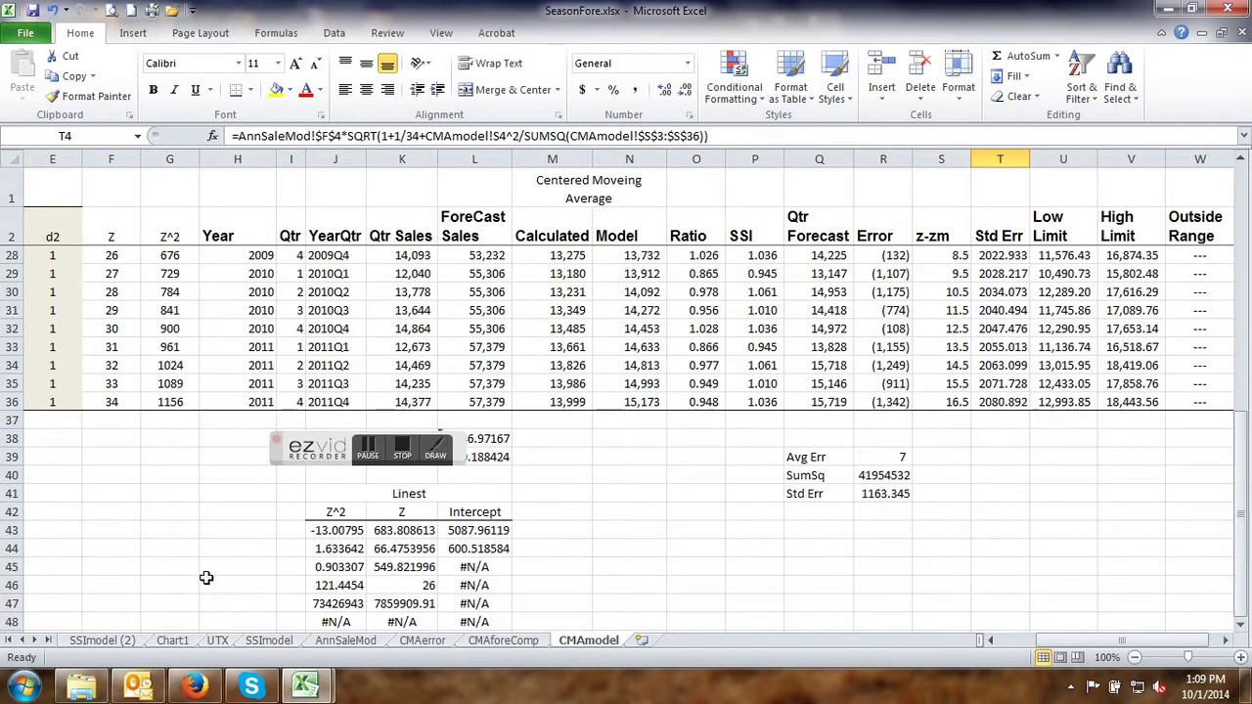
drag(1083, 646, 1073, 646)
double_click(104, 457)
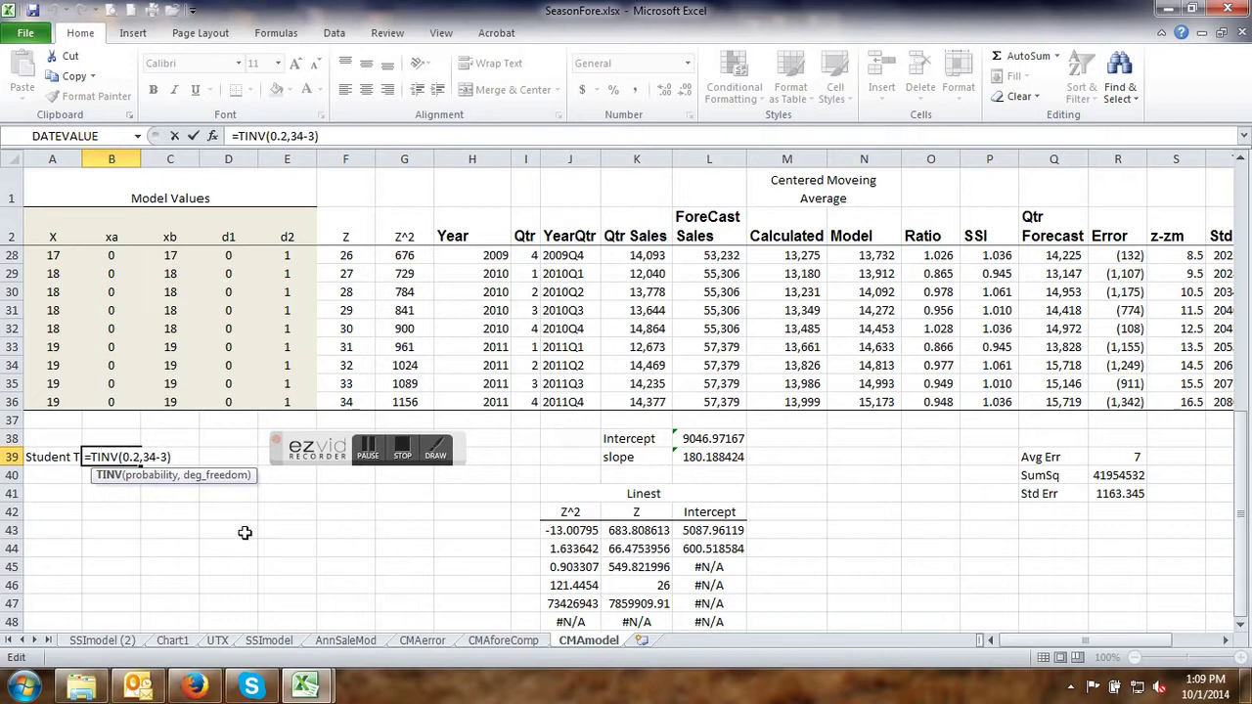
key(Return)
Examine the Low Limit formula in U3 and the High Limit formula in V3, and review the Outside Range column through every quarter.
scroll(249, 534, up, 8)
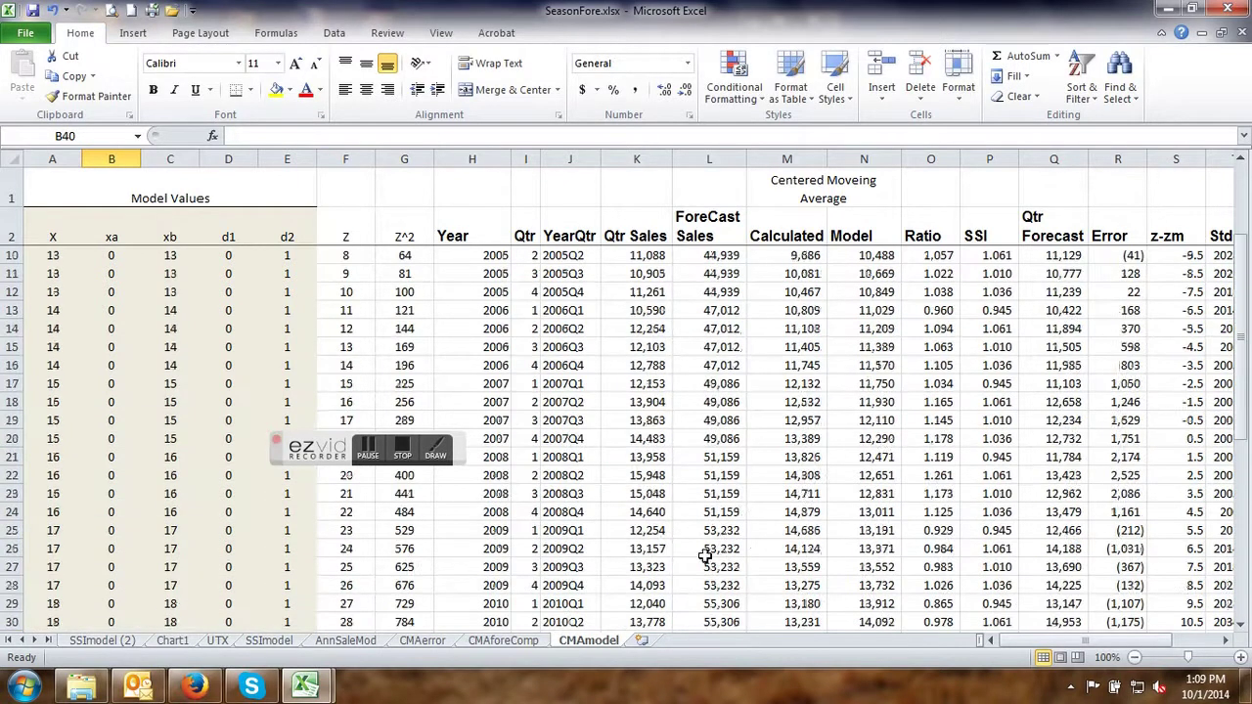
drag(1027, 639, 1111, 642)
click(1003, 256)
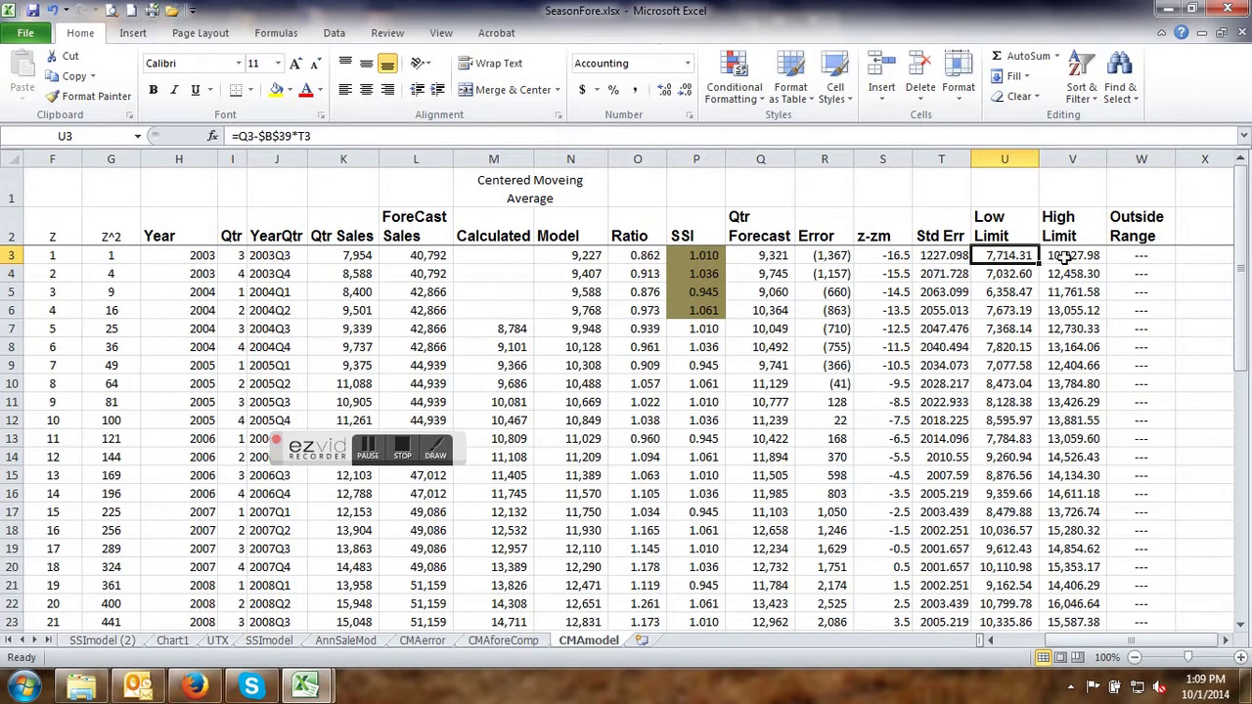
click(1067, 256)
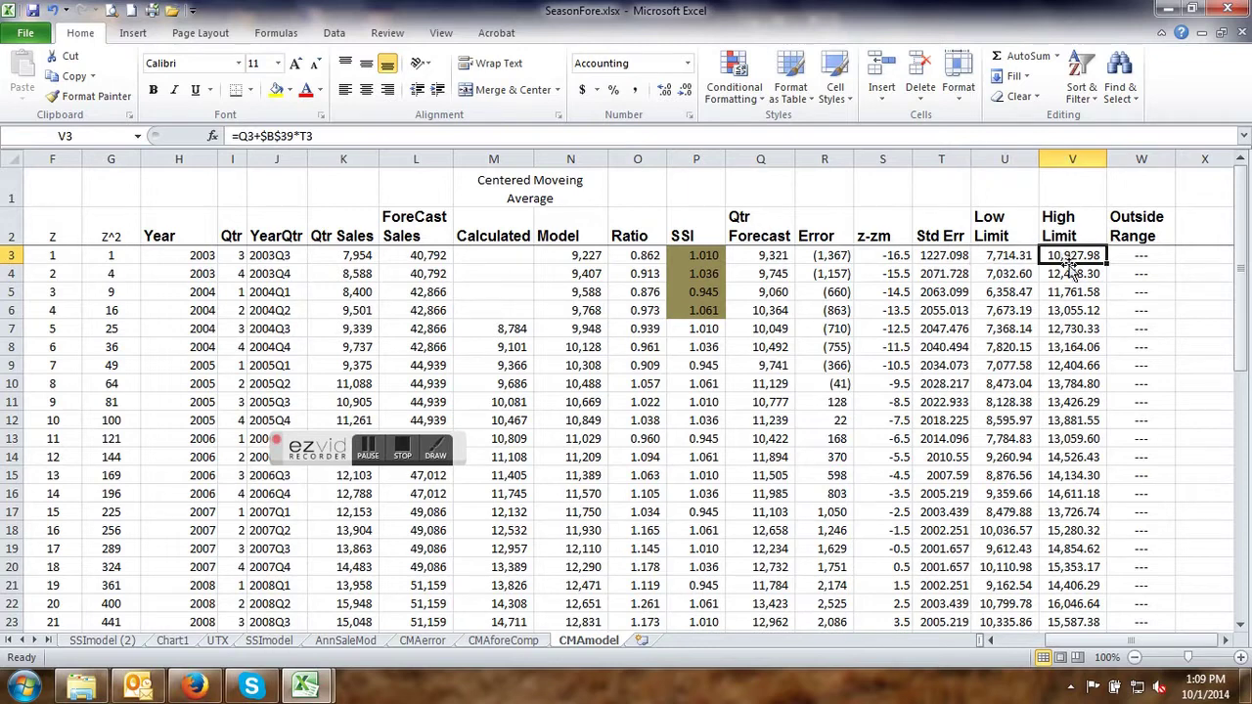
scroll(1150, 288, down, 6)
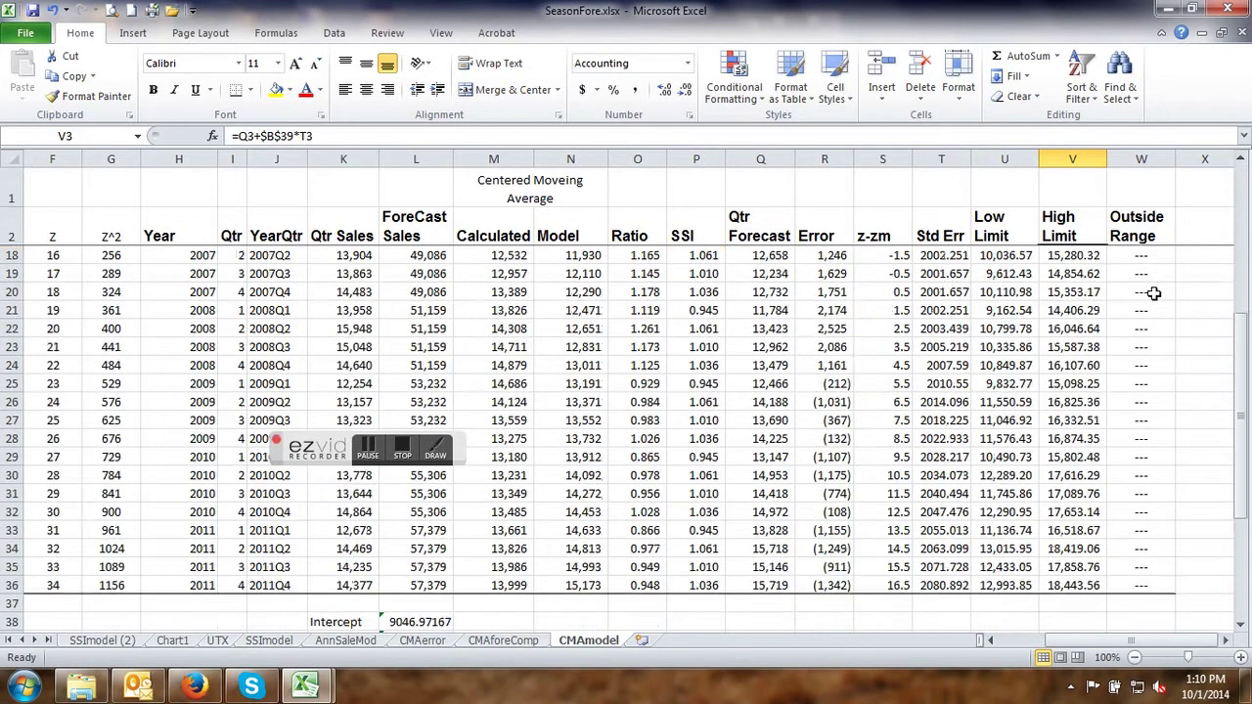
scroll(1150, 295, up, 6)
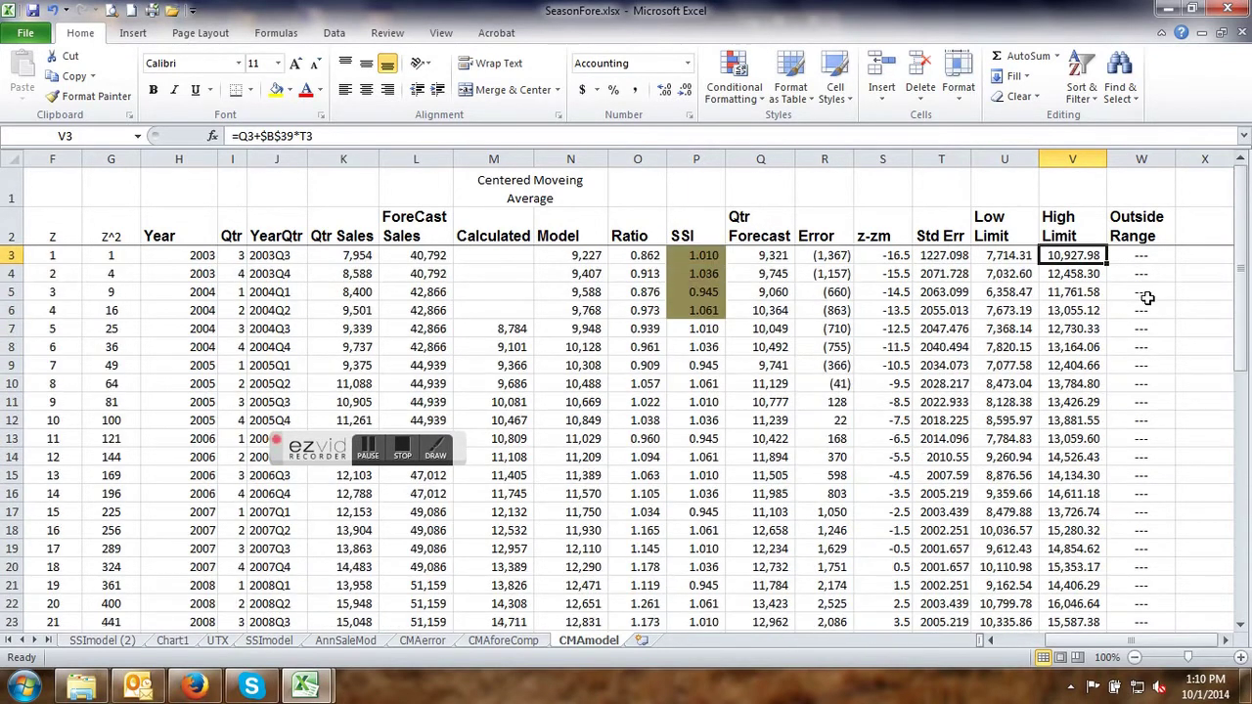
scroll(861, 441, down, 2)
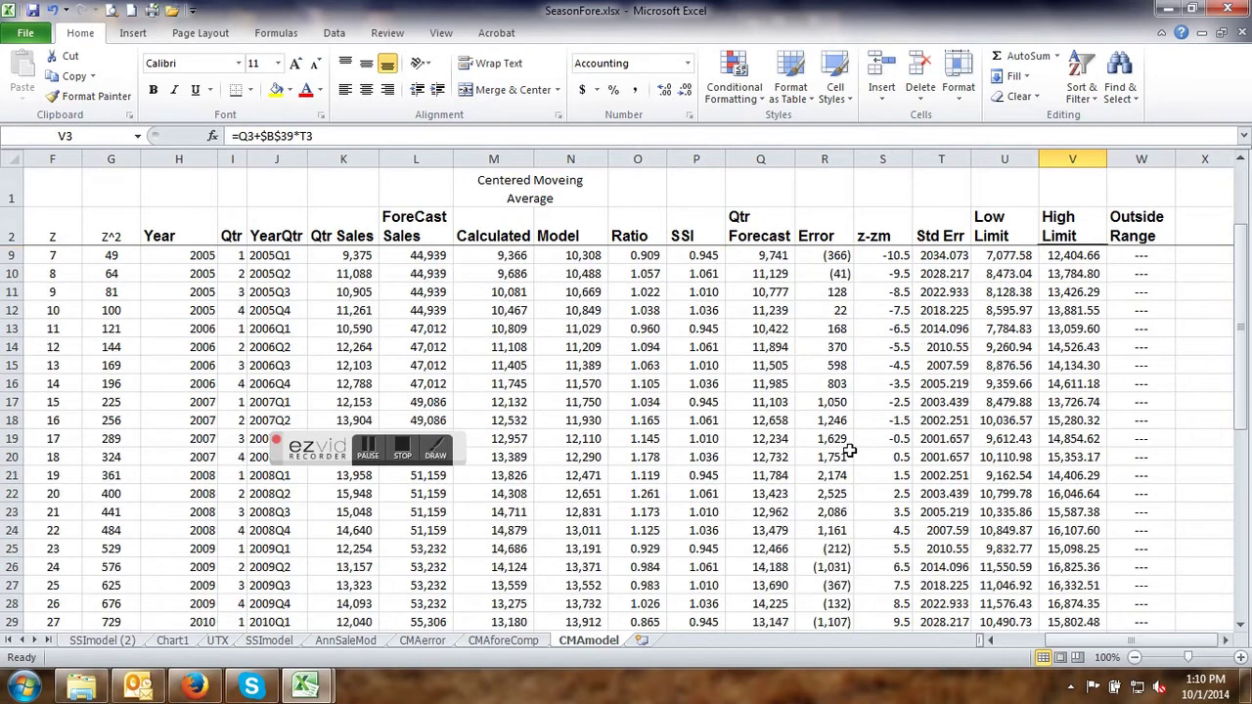
Examine the CMAerror chart and its source data ranges on CMAmodel, keeping the ranges, and return to the CMAmodel sheet.
click(423, 642)
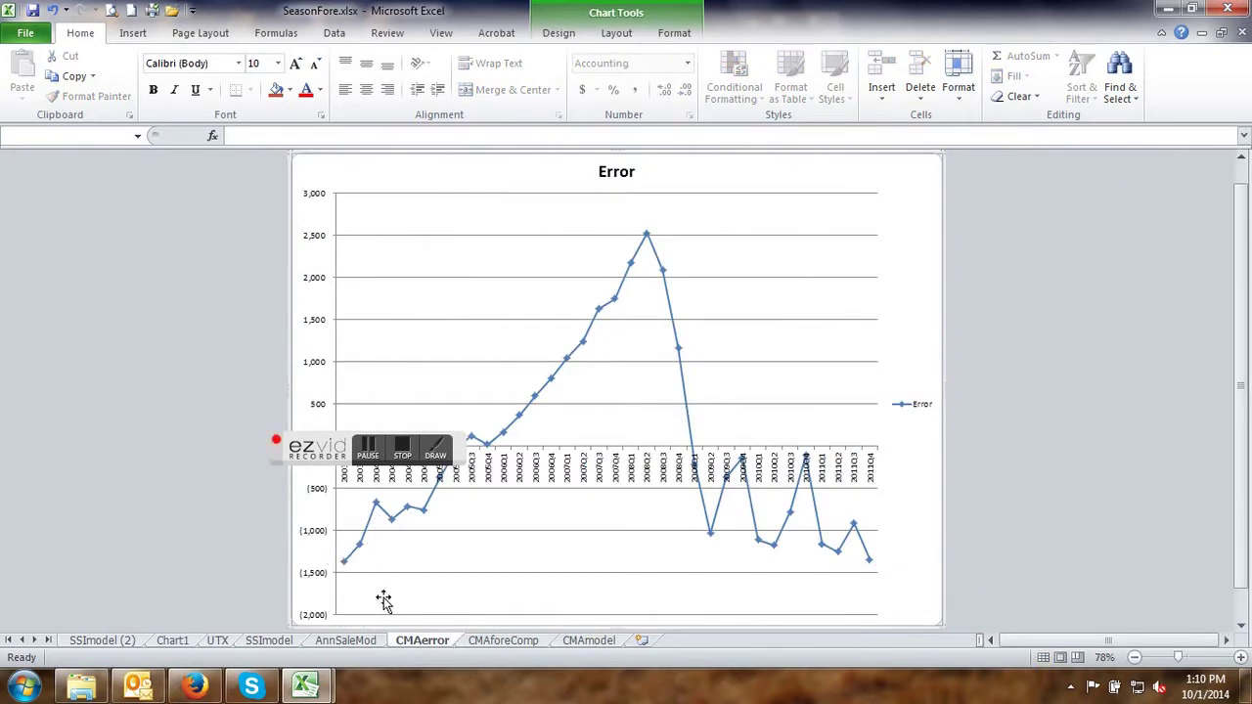
click(566, 35)
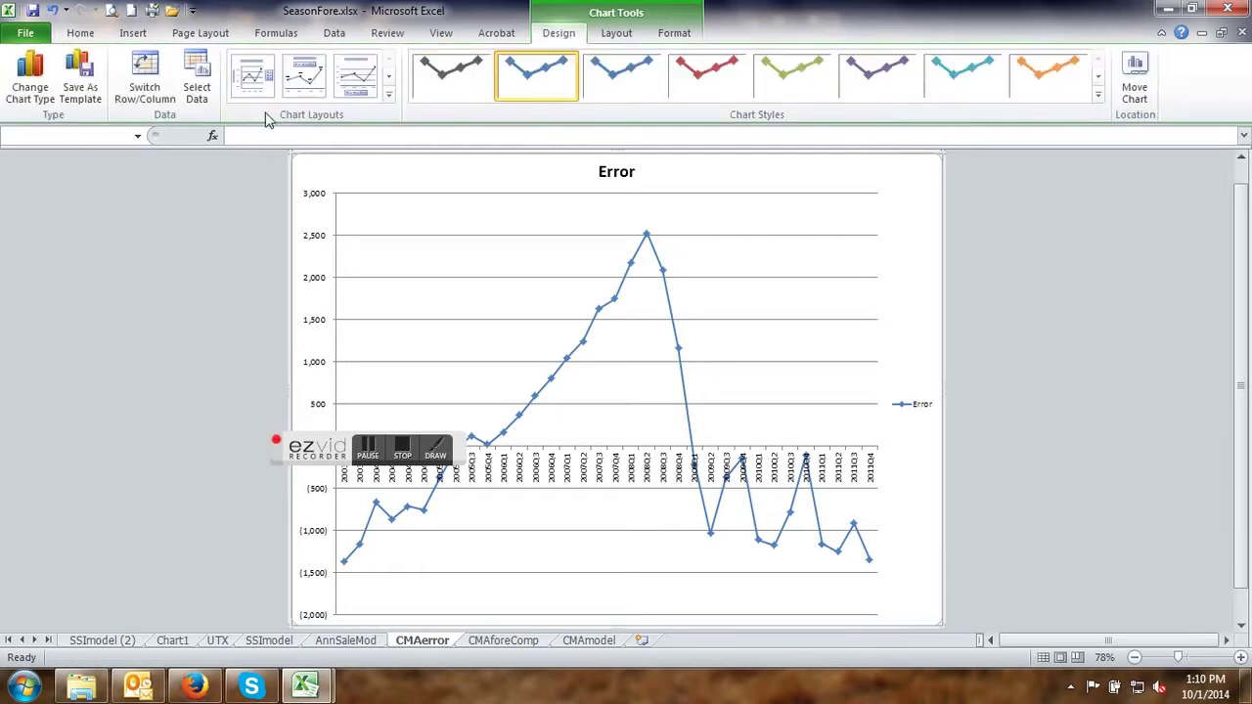
click(195, 93)
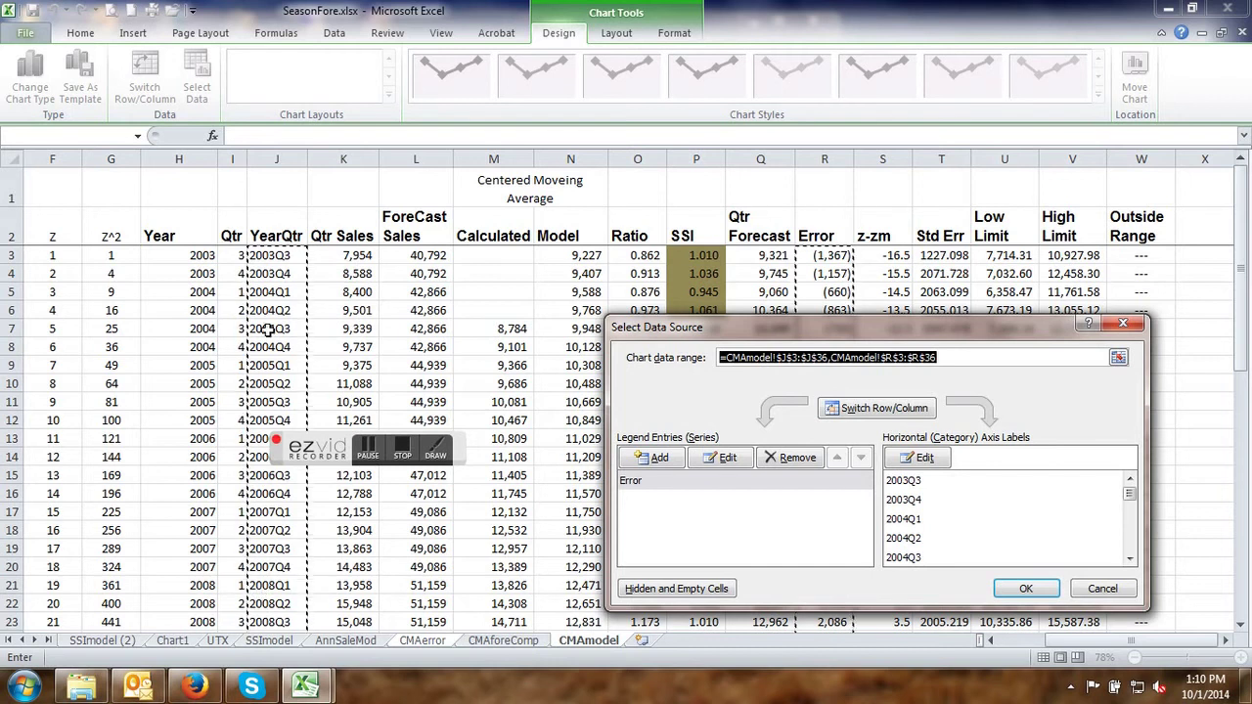
click(1038, 590)
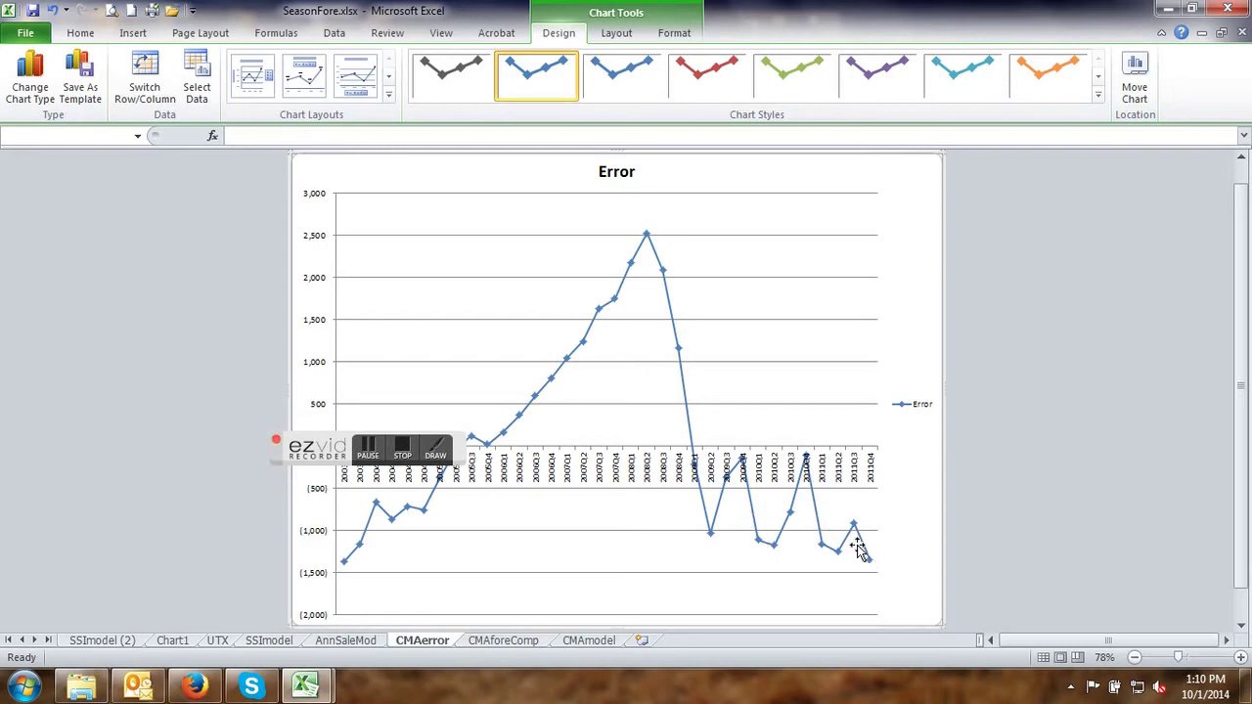
mouse_move(855, 526)
click(592, 642)
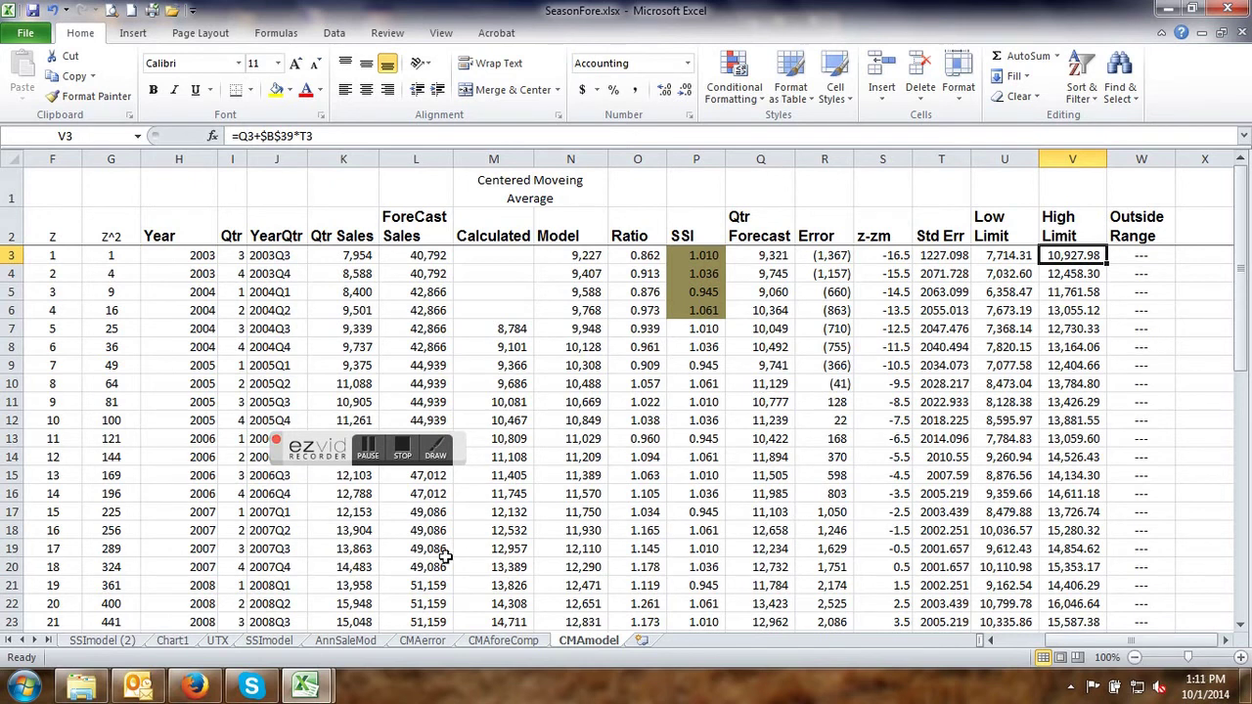
click(404, 455)
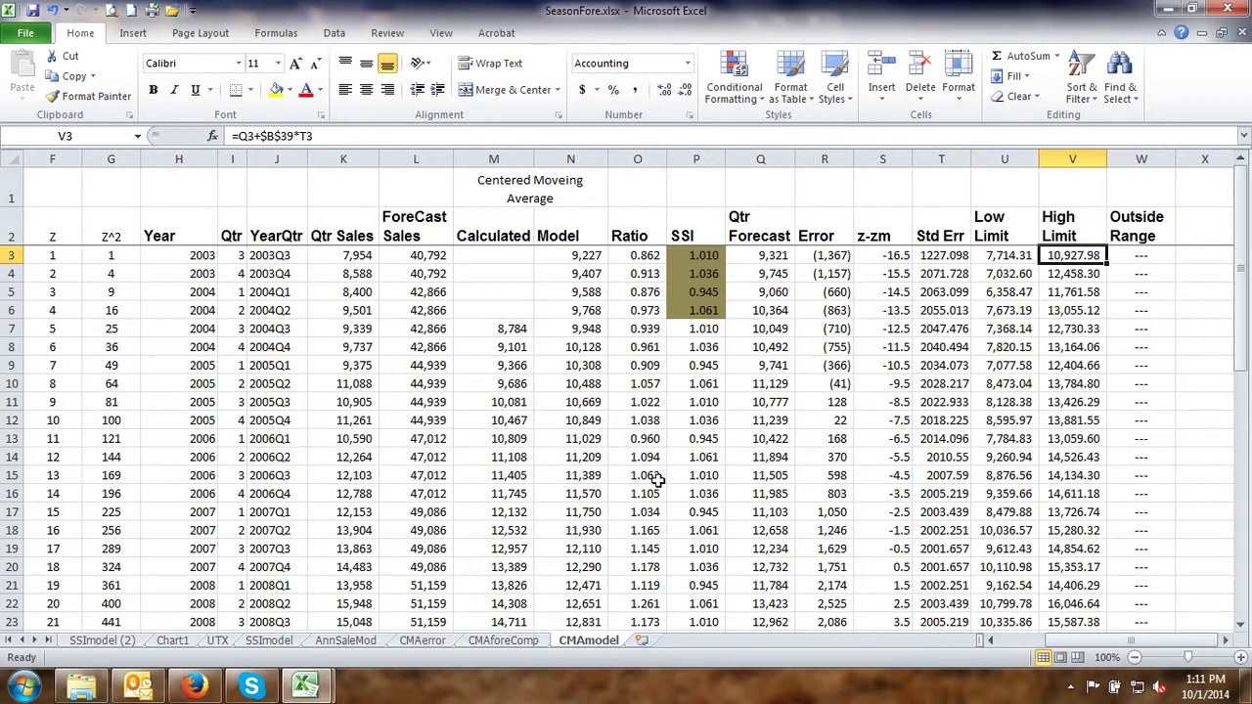